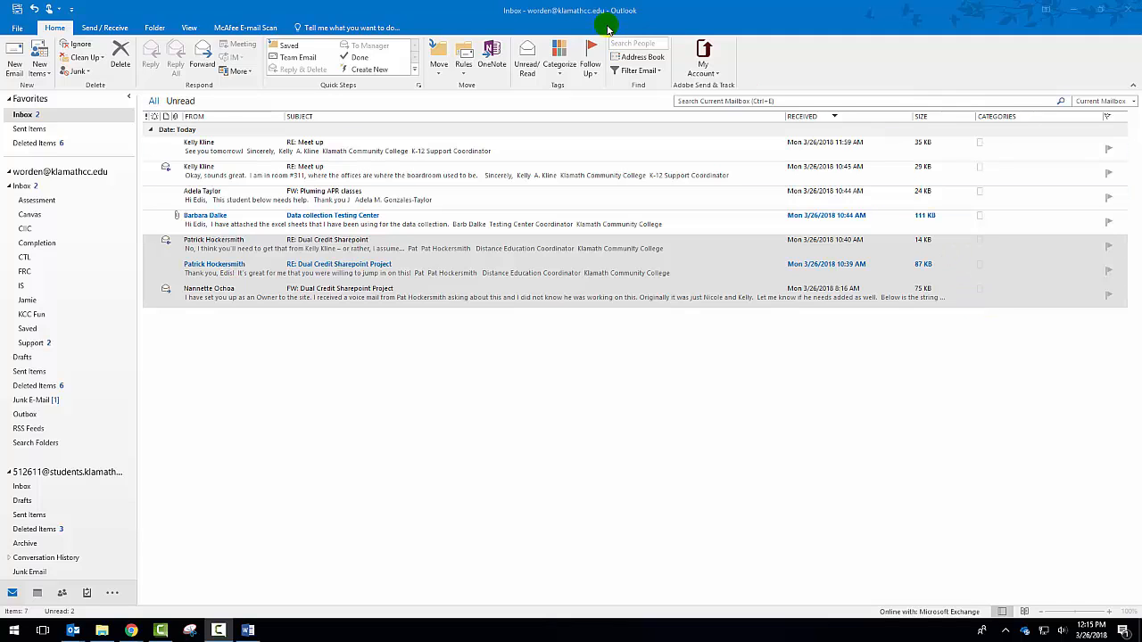
Open the full color category list for the selected messages and rename Blue Category to "Dual Credit".
{"action": "left_click", "coordinate": [561, 73]}
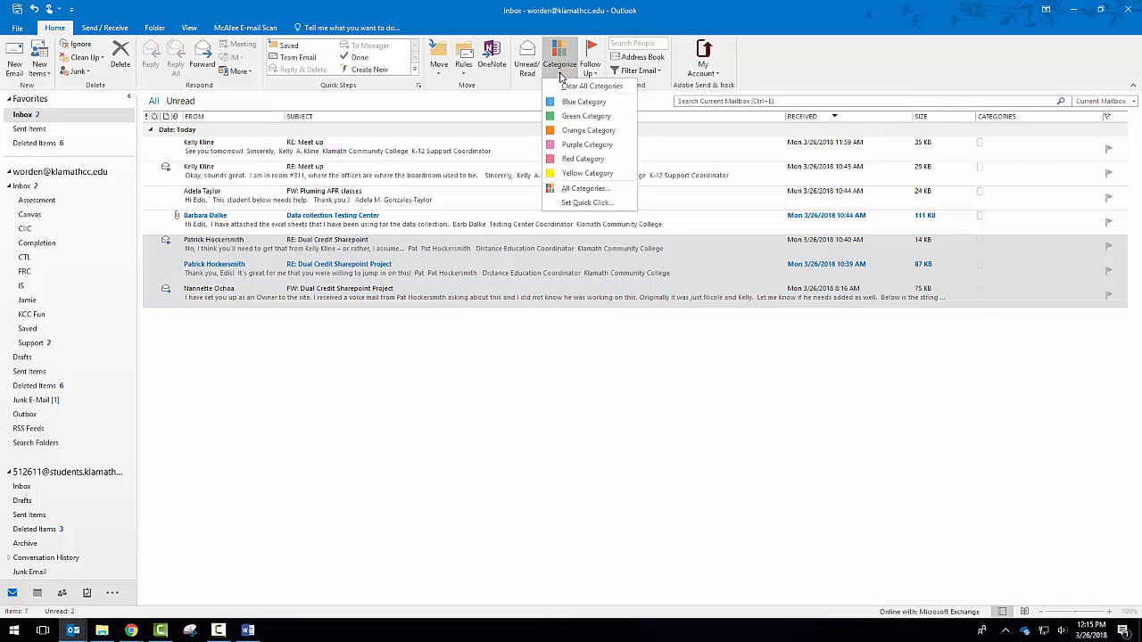
{"action": "left_click", "coordinate": [579, 195]}
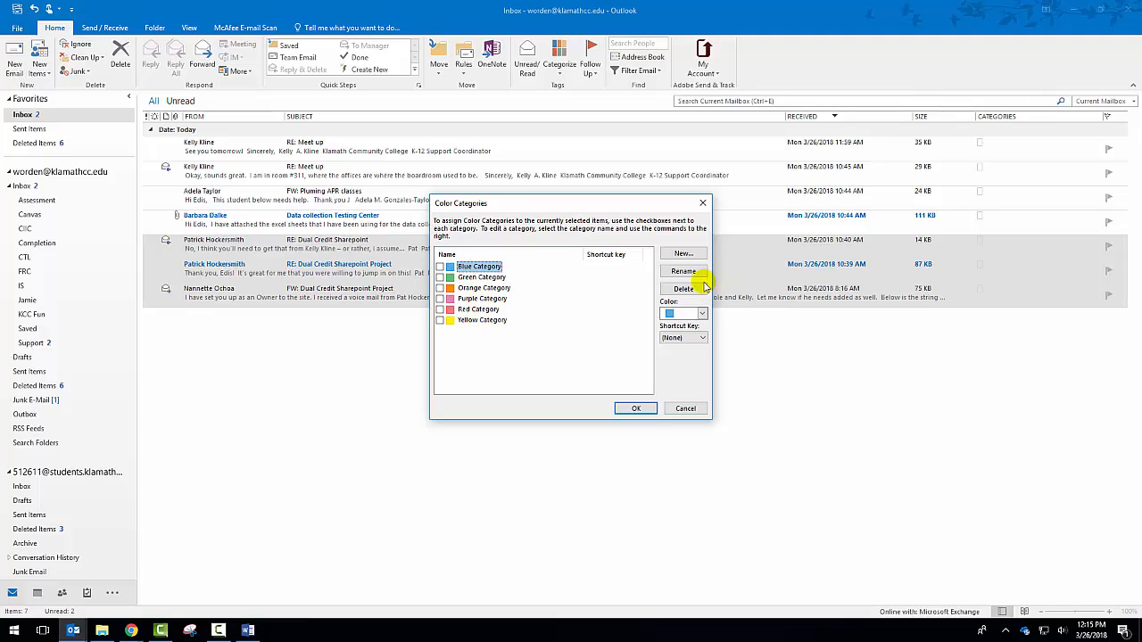
{"action": "left_click", "coordinate": [440, 267]}
{"action": "left_click", "coordinate": [440, 269]}
{"action": "left_click", "coordinate": [676, 275]}
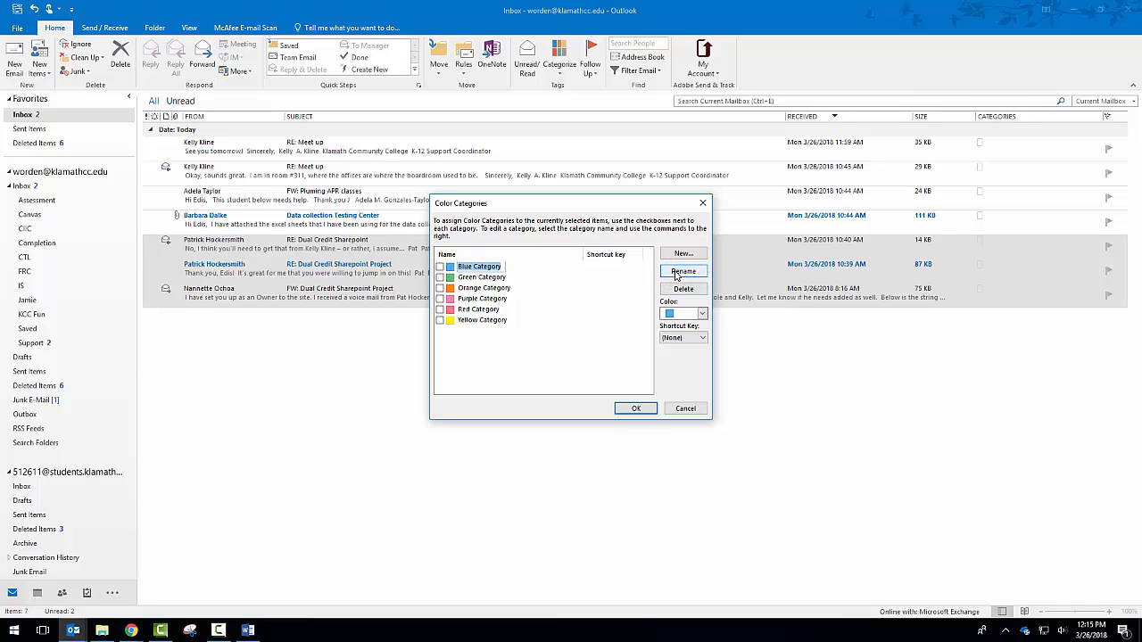
{"action": "type", "text": "Dual"}
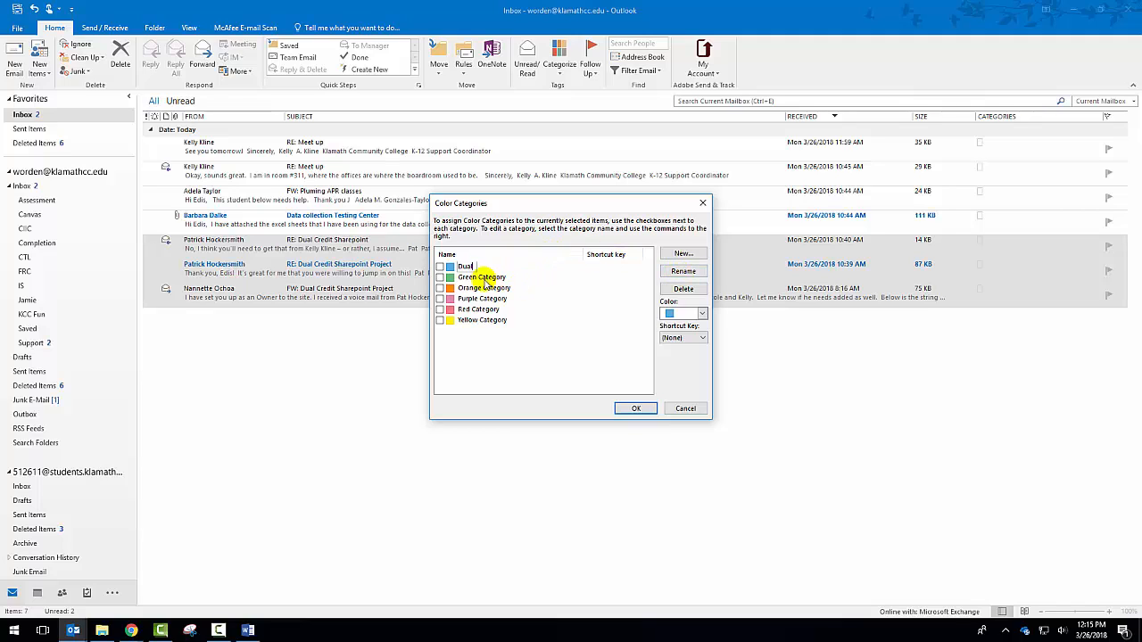
{"action": "key", "text": "Return"}
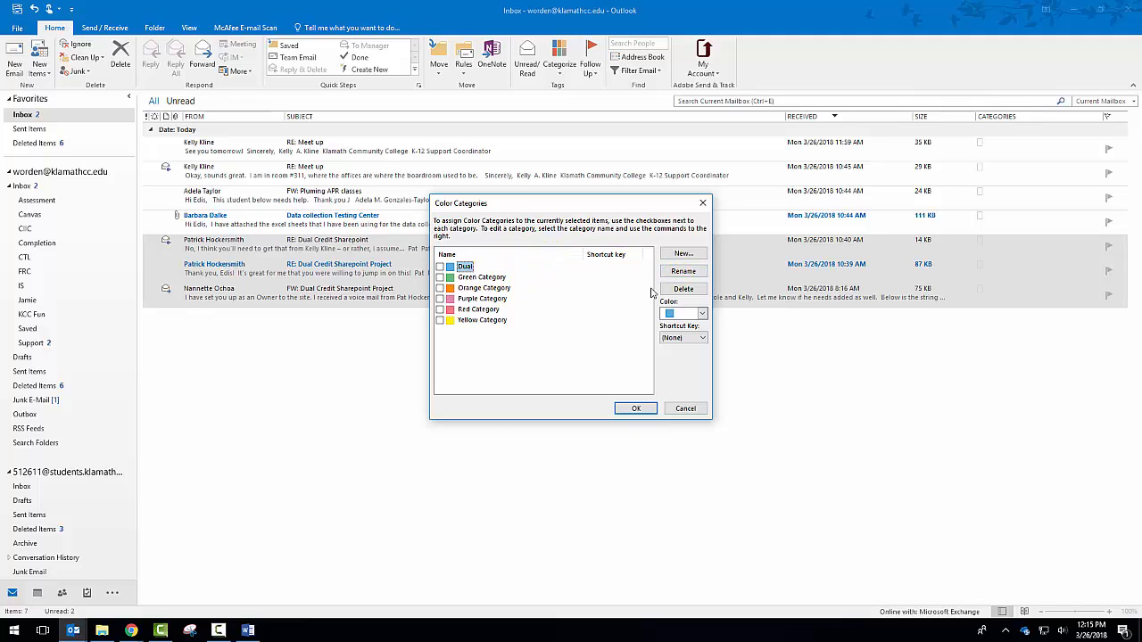
{"action": "left_click", "coordinate": [469, 264]}
{"action": "type", "text": "Credit"}
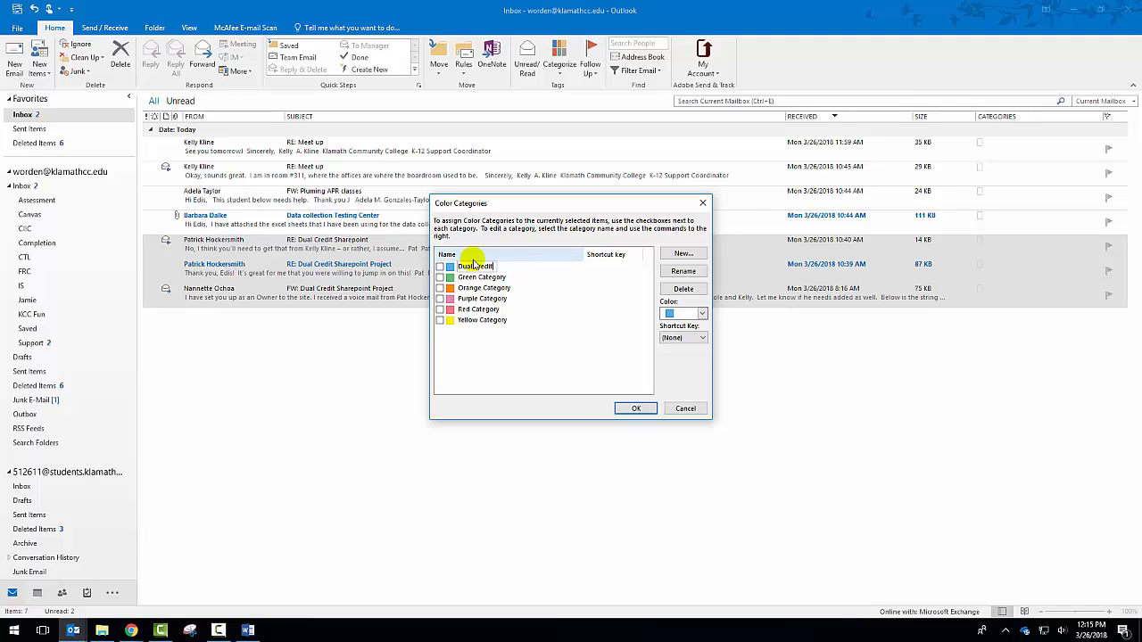
{"action": "key", "text": "Return"}
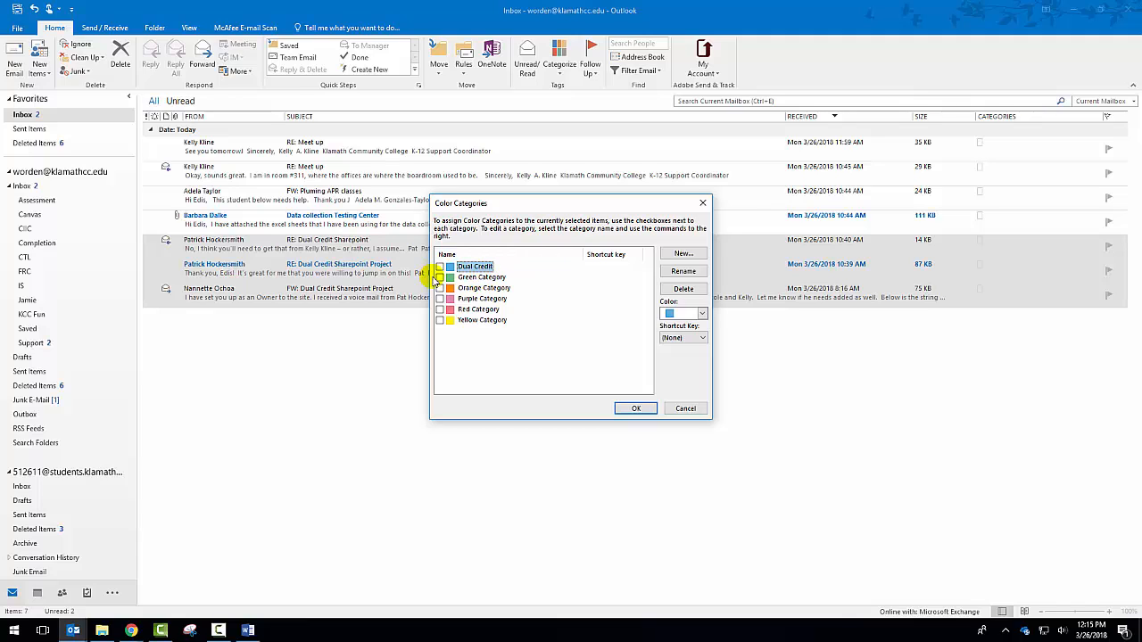
Rename Green Category to "SharePoint" and assign it to the three selected Dual Credit messages.
{"action": "left_click", "coordinate": [439, 277]}
{"action": "left_click", "coordinate": [683, 271]}
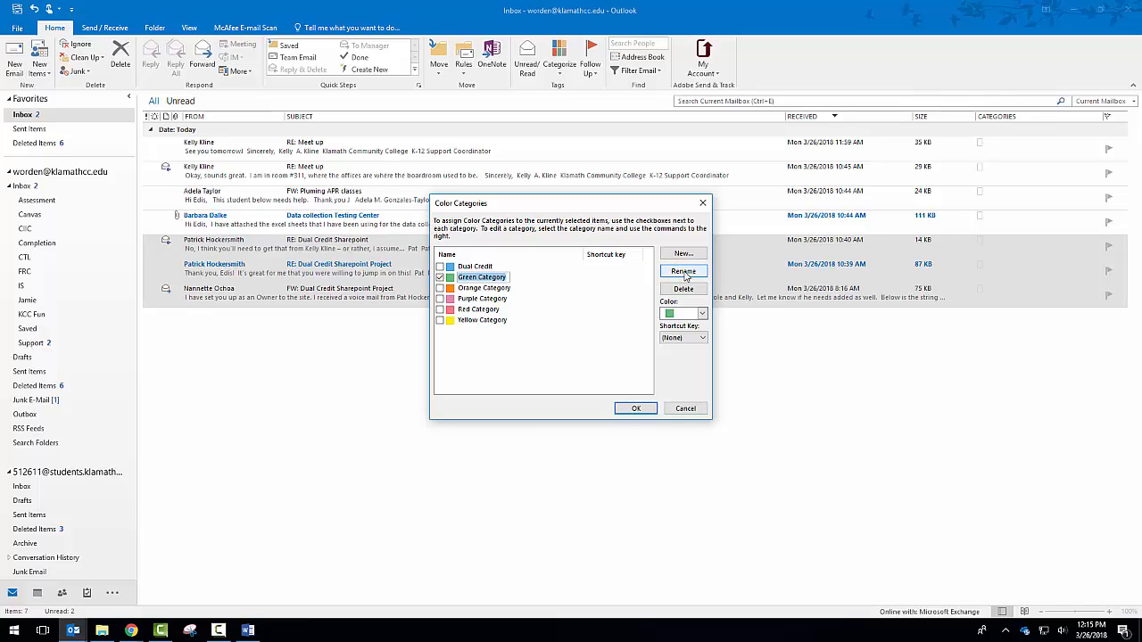
{"action": "type", "text": "Sharepoint"}
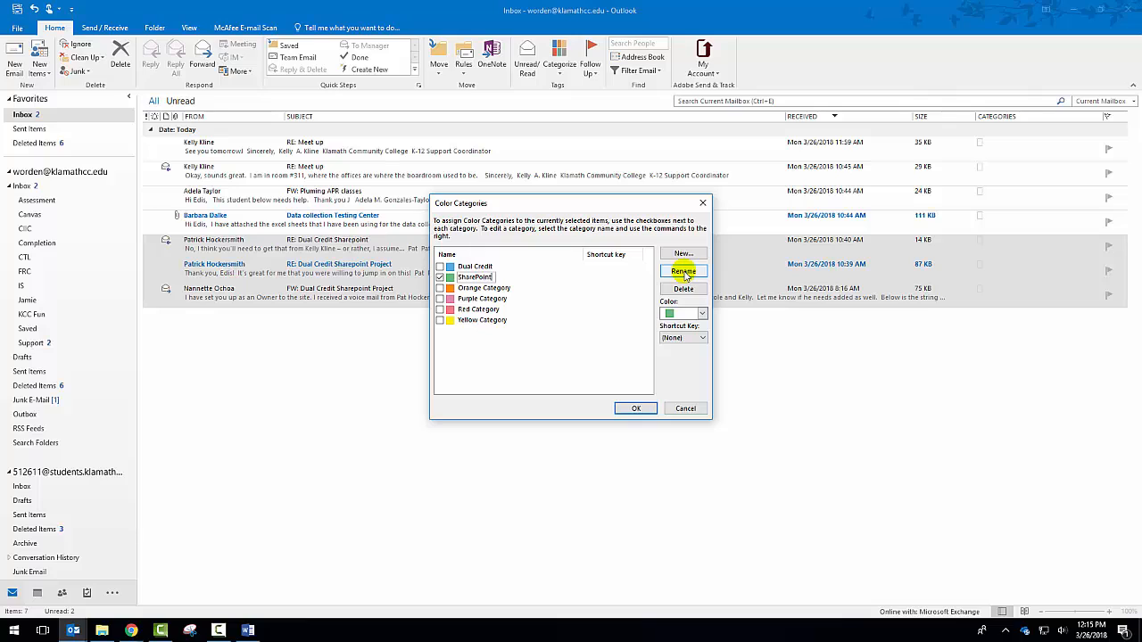
{"action": "key", "text": "Return"}
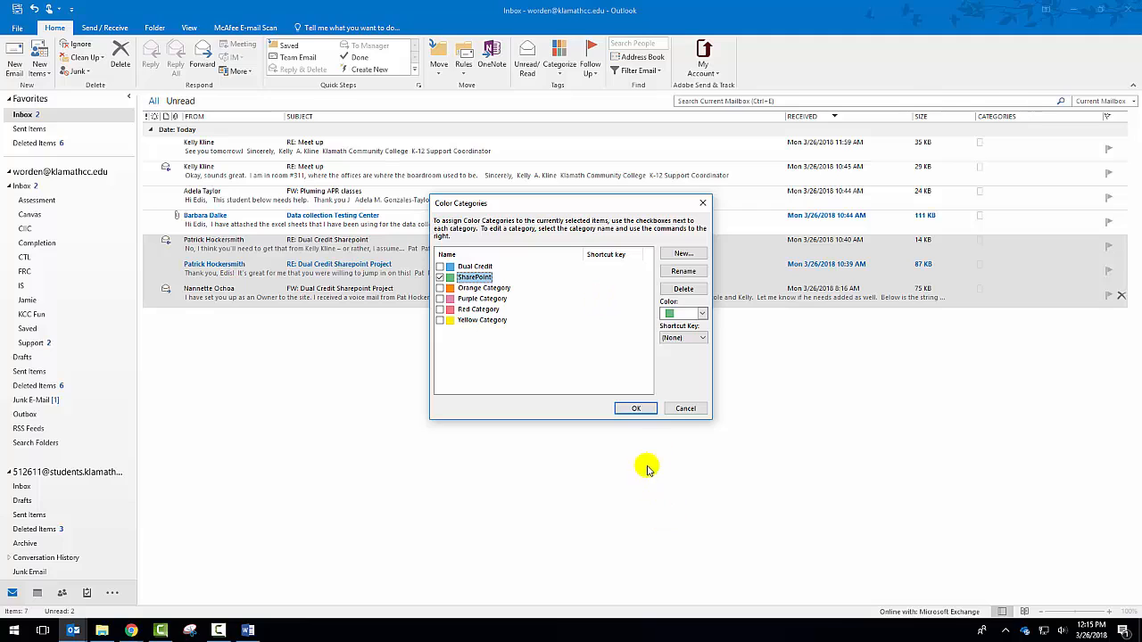
{"action": "left_click", "coordinate": [636, 409]}
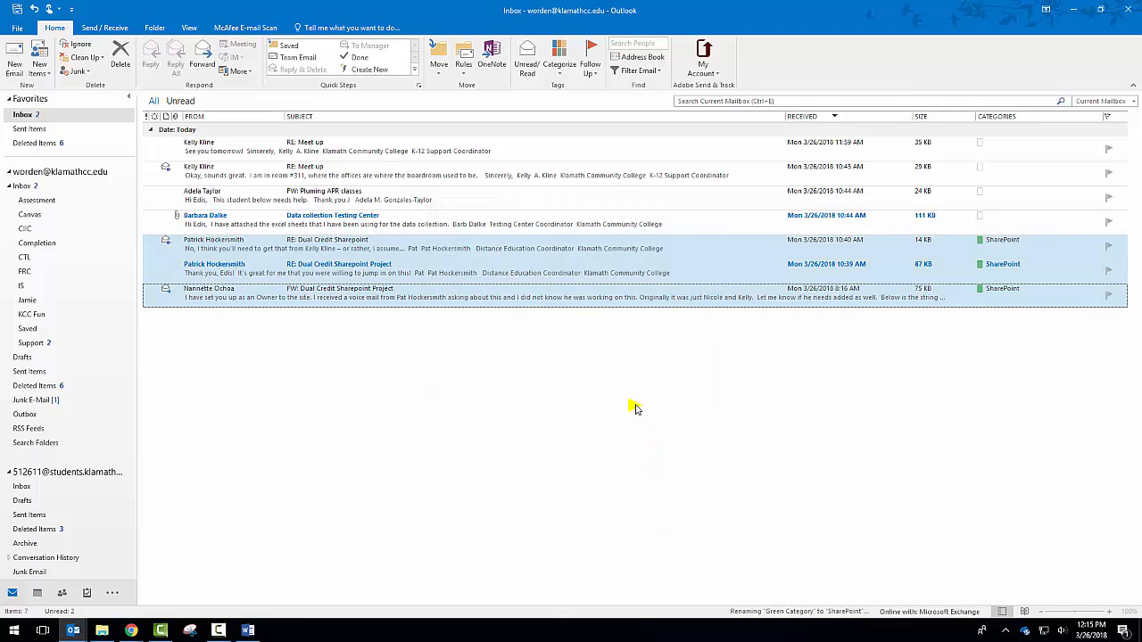
{"action": "left_click", "coordinate": [466, 75]}
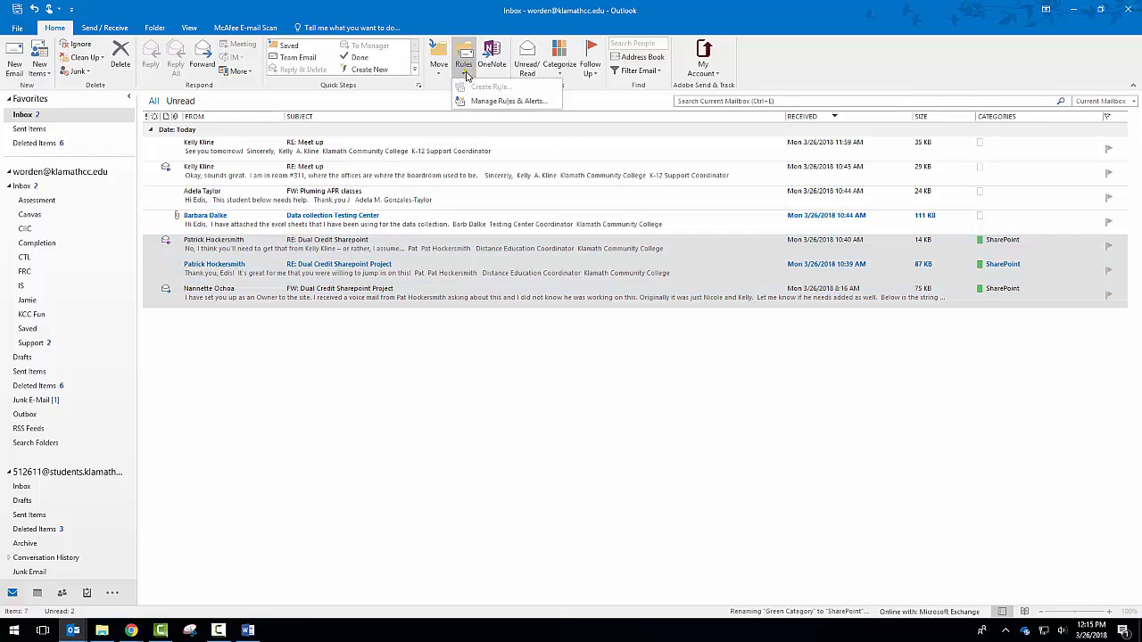
{"action": "left_click", "coordinate": [468, 77]}
{"action": "left_click", "coordinate": [255, 223]}
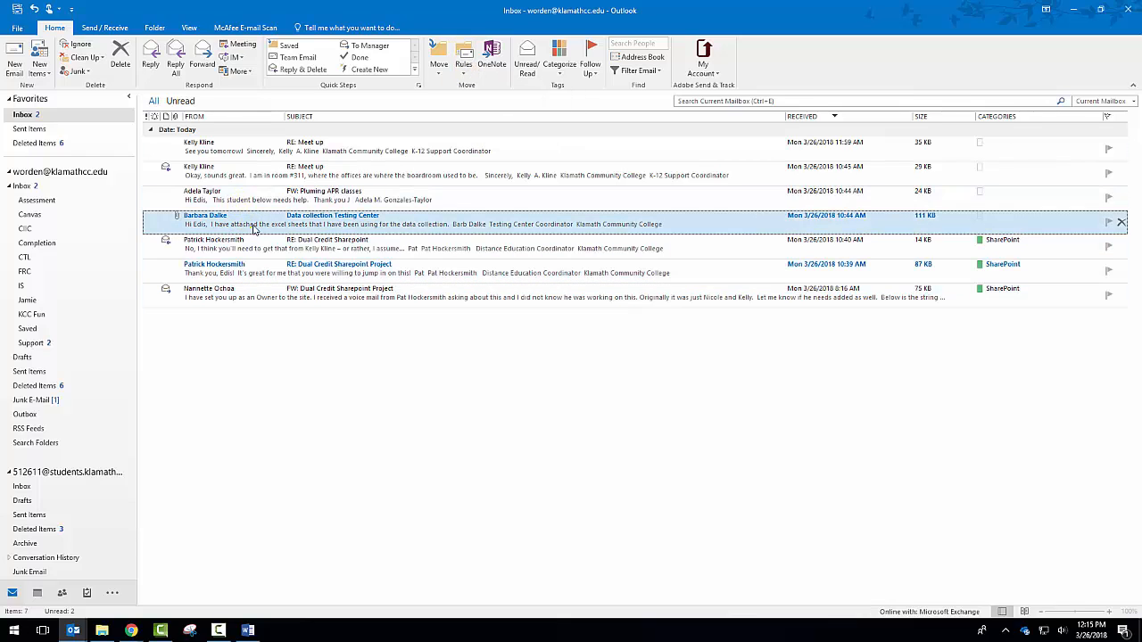
Start a new rule from the "RE: Dual Credit Sharepoint" message, with the condition that the subject contains "Dual Credit".
{"action": "left_click", "coordinate": [374, 241]}
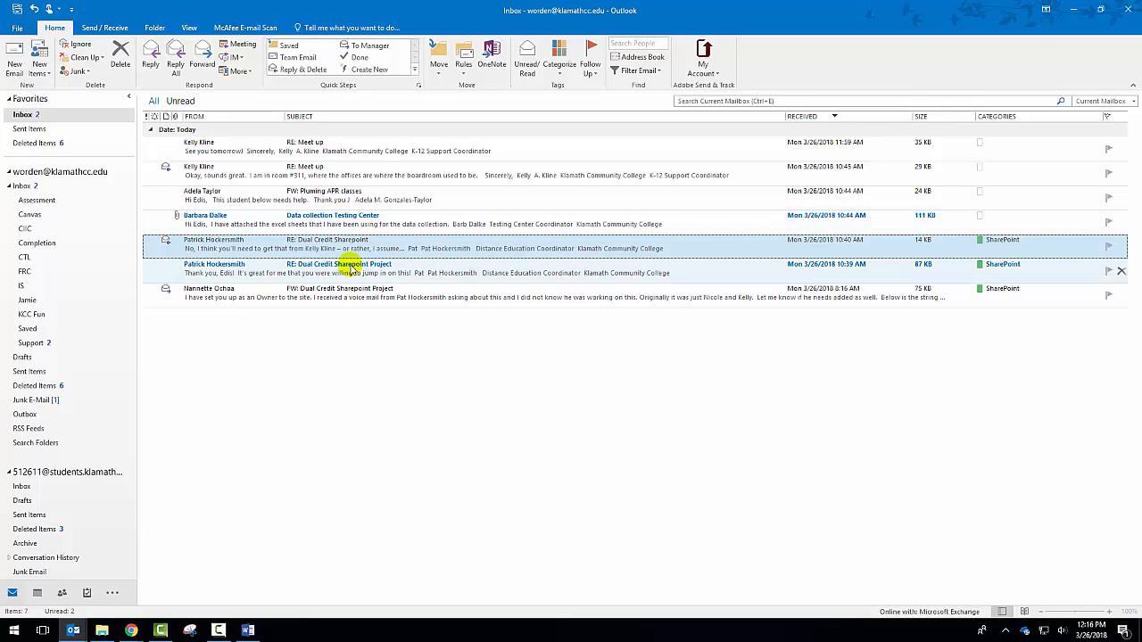
{"action": "left_click", "coordinate": [470, 75]}
{"action": "left_click", "coordinate": [475, 101]}
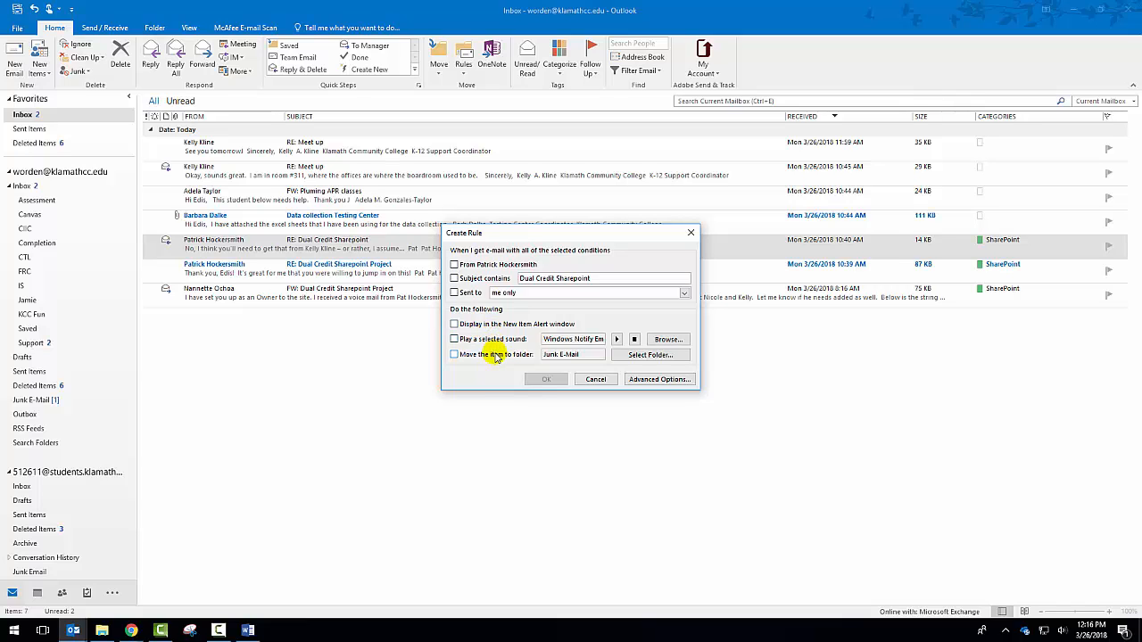
{"action": "left_click", "coordinate": [454, 278]}
{"action": "key", "text": "BackSpace"}
{"action": "key", "text": "BackSpace"}
{"action": "key", "text": "BackSpace"}
{"action": "key", "text": "BackSpace"}
{"action": "key", "text": "BackSpace"}
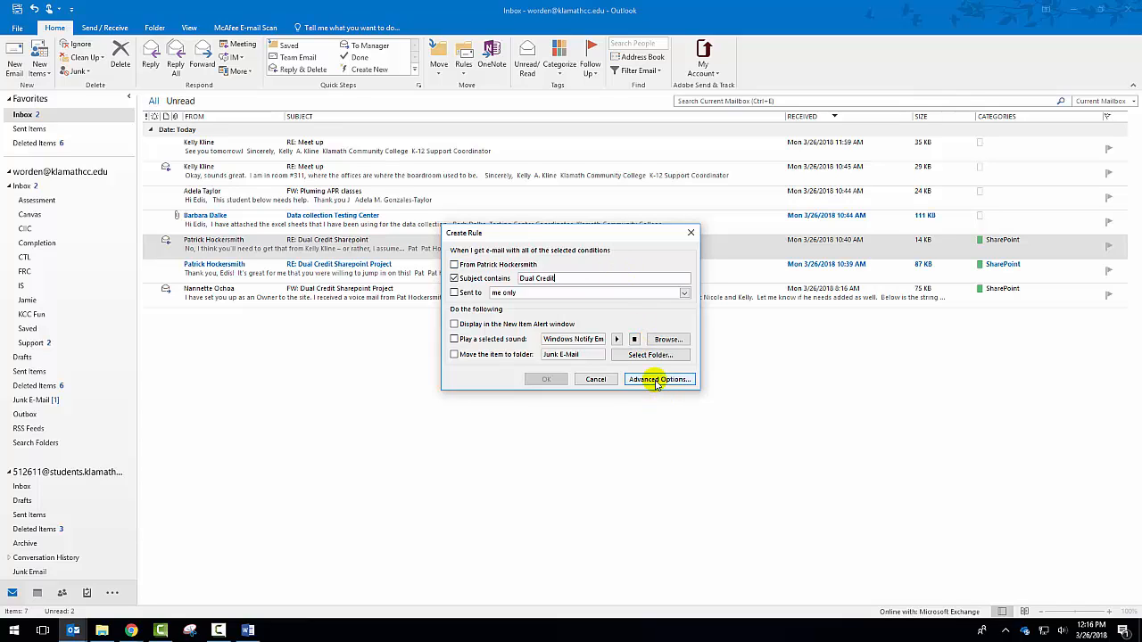
In the rule's advanced options, keep the subject condition and add the action that assigns messages to the Dual Credit category.
{"action": "left_click", "coordinate": [657, 379]}
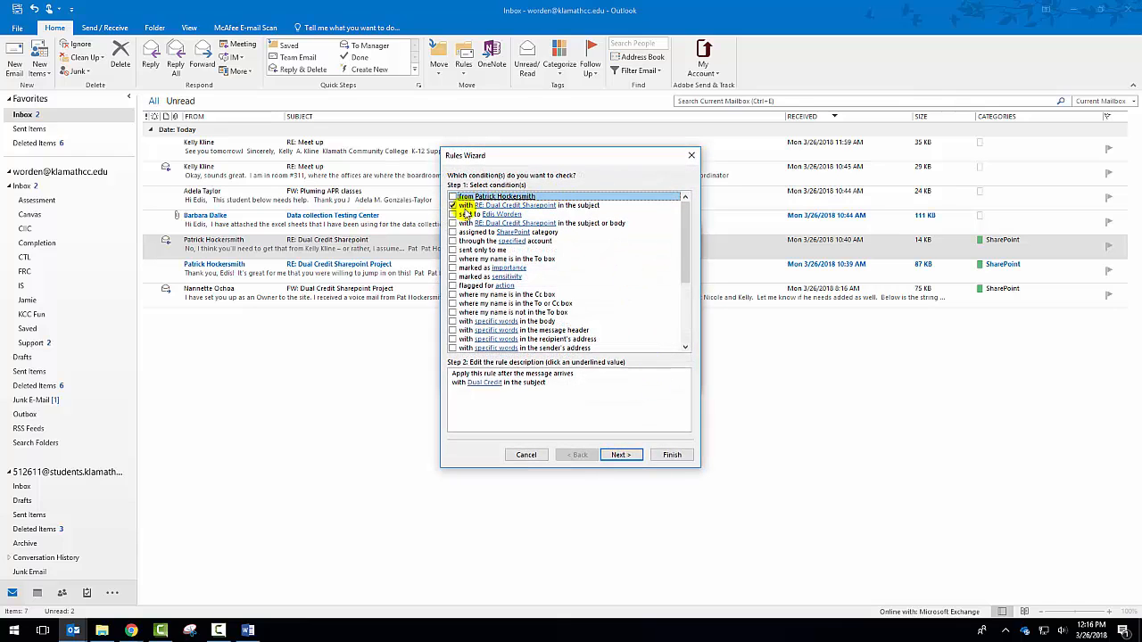
{"action": "left_click", "coordinate": [480, 384]}
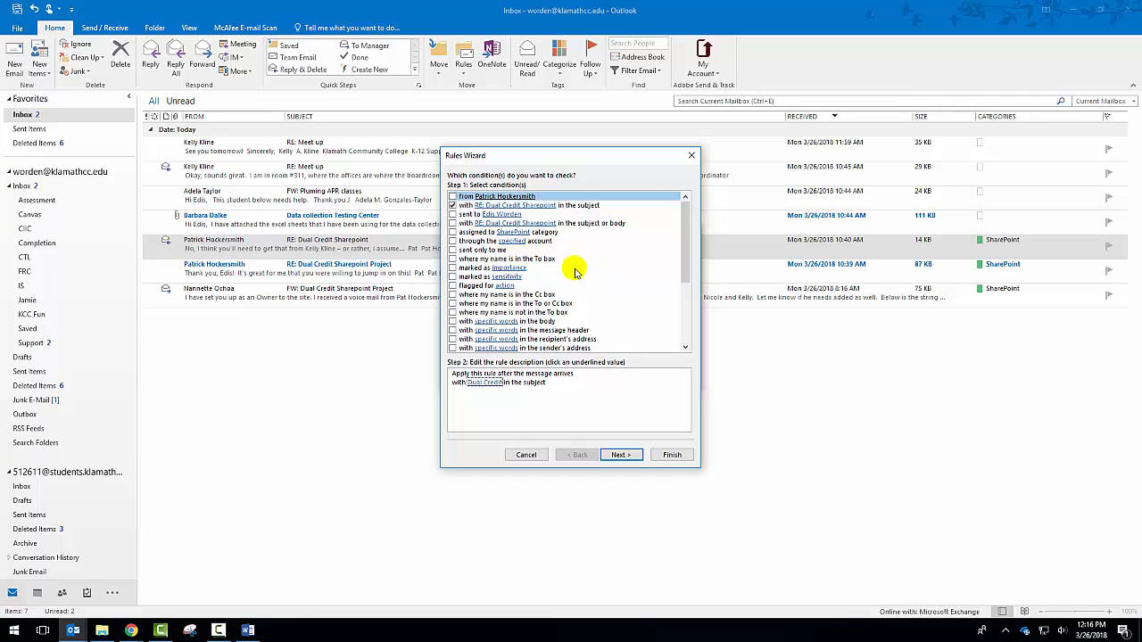
{"action": "scroll", "coordinate": [575, 272], "scroll_direction": "down", "scroll_amount": 1}
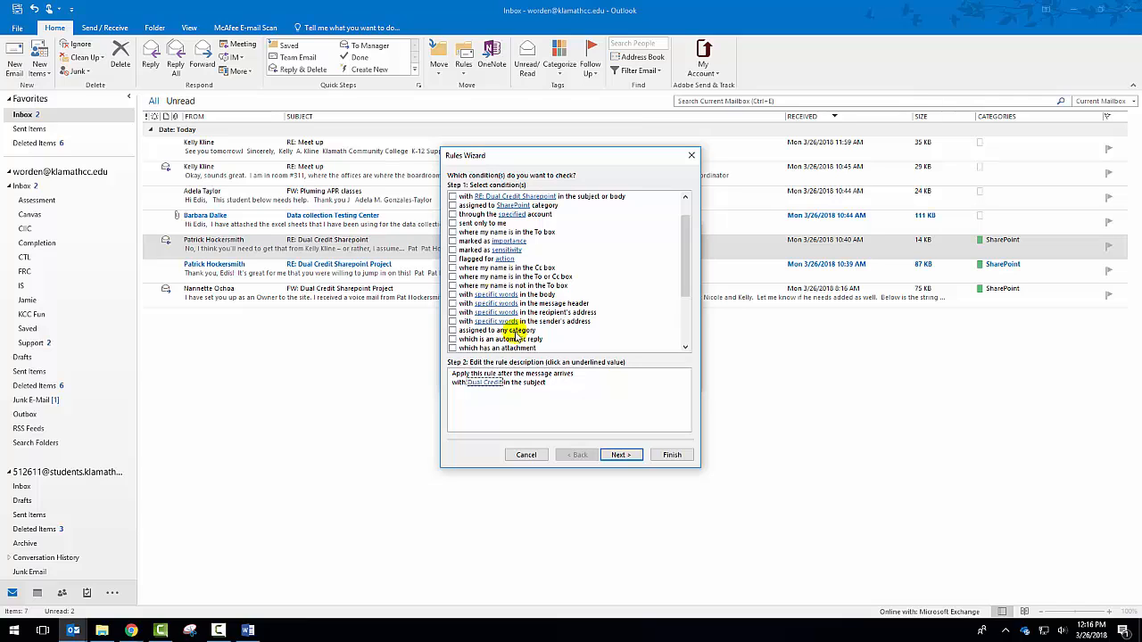
{"action": "left_click", "coordinate": [623, 456]}
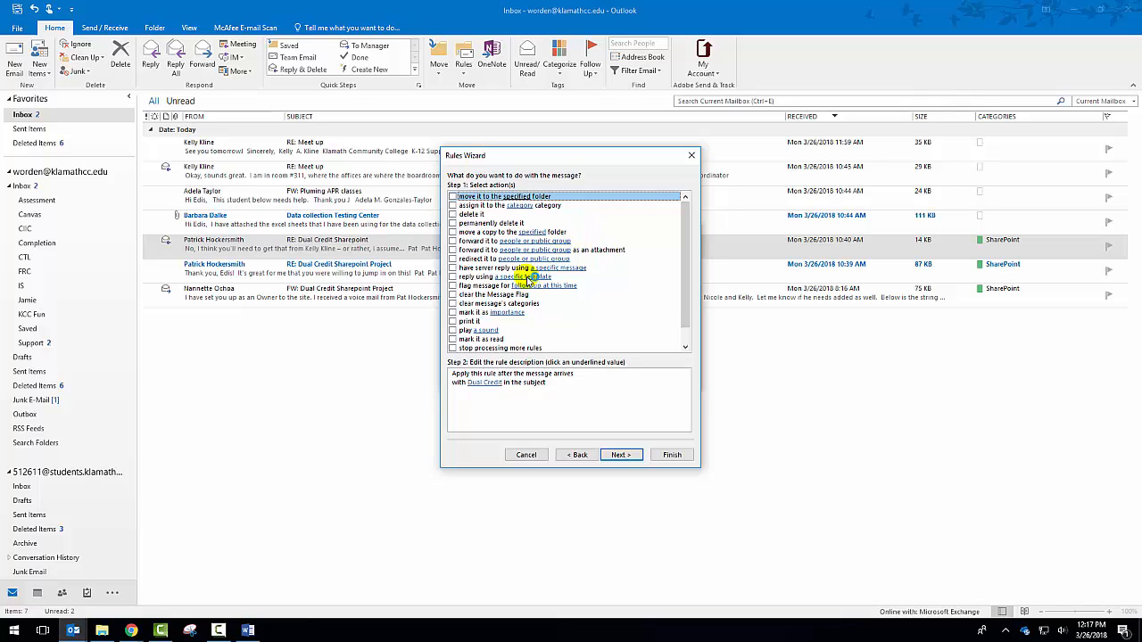
{"action": "left_click", "coordinate": [452, 205]}
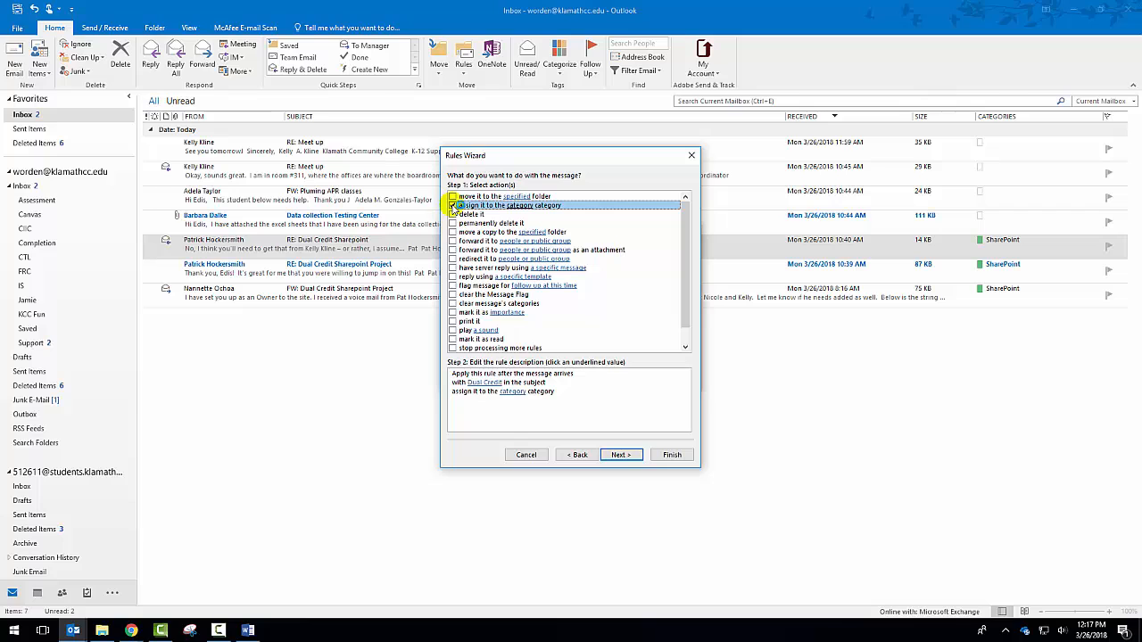
{"action": "left_click", "coordinate": [519, 392]}
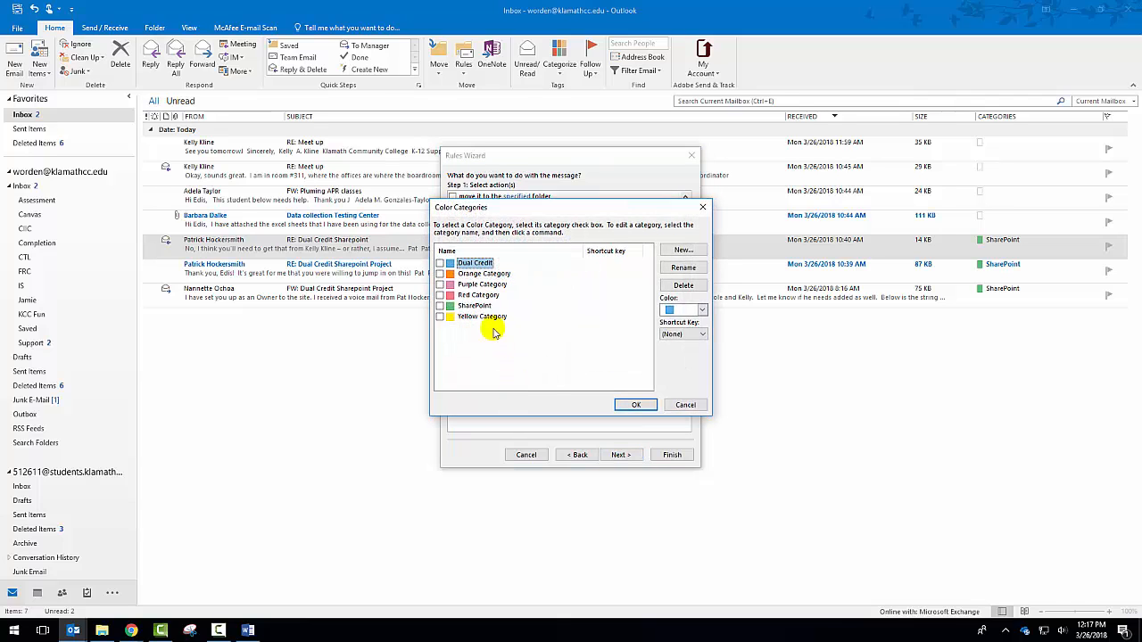
{"action": "left_click", "coordinate": [473, 262]}
{"action": "left_click", "coordinate": [438, 263]}
{"action": "left_click", "coordinate": [636, 406]}
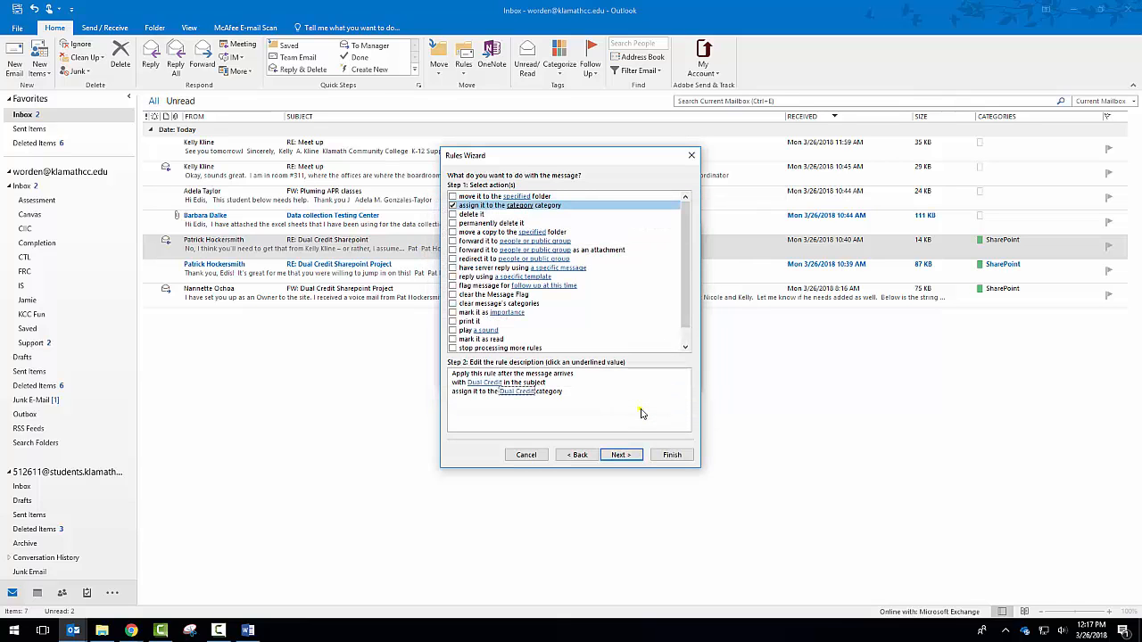
Finish the Dual Credit rule without exceptions, setting it to run now on messages already in the Inbox.
{"action": "left_click", "coordinate": [622, 455]}
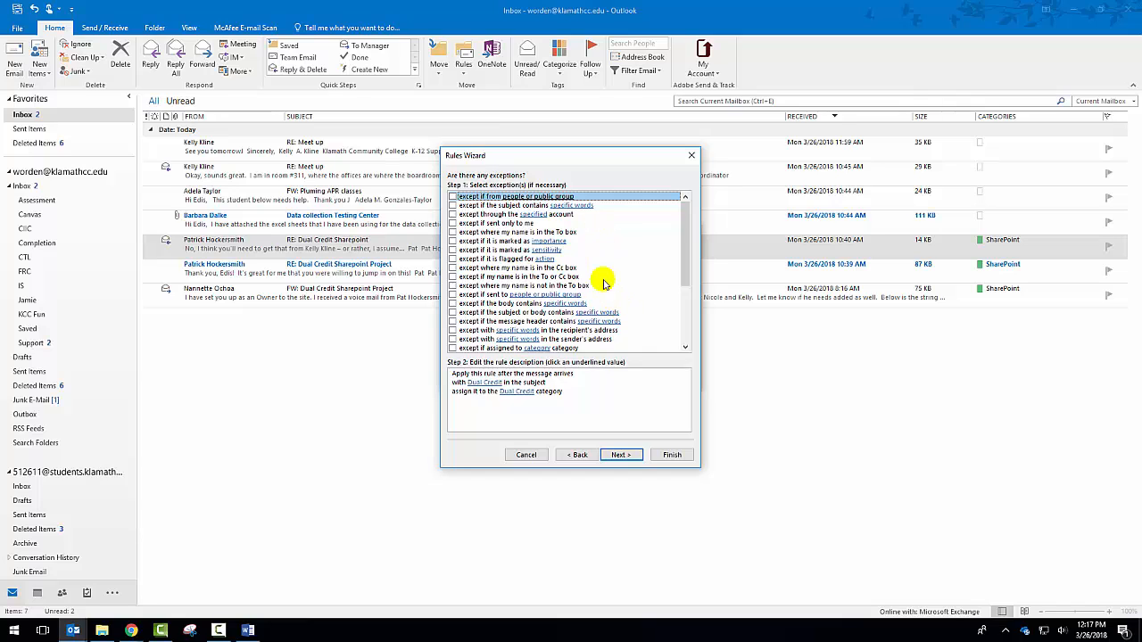
{"action": "left_click", "coordinate": [618, 455]}
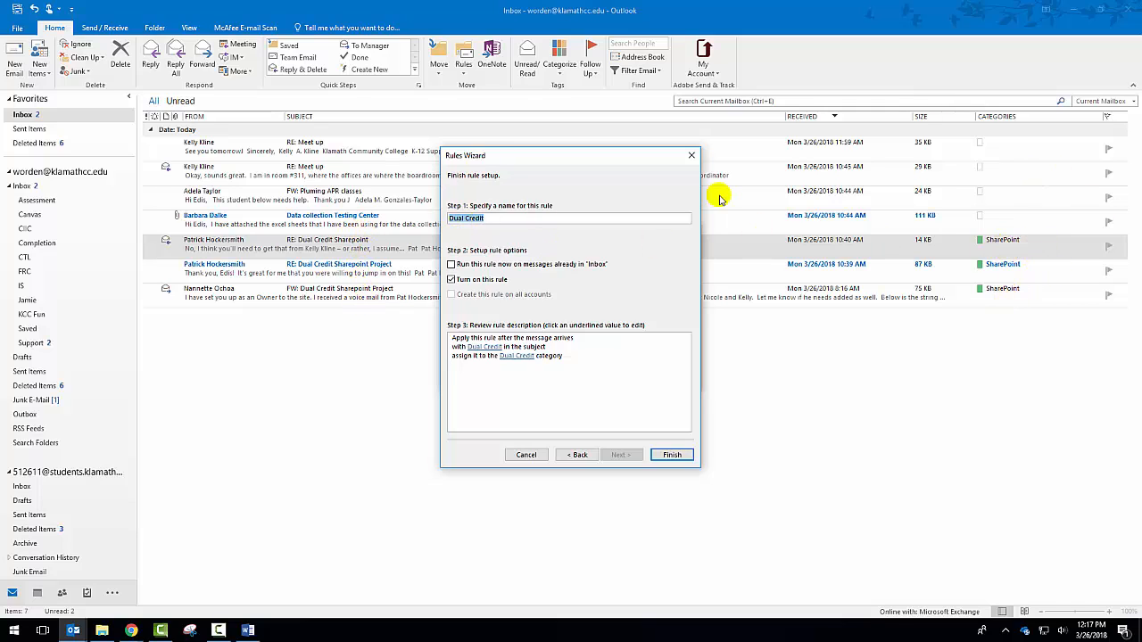
{"action": "left_click", "coordinate": [477, 353]}
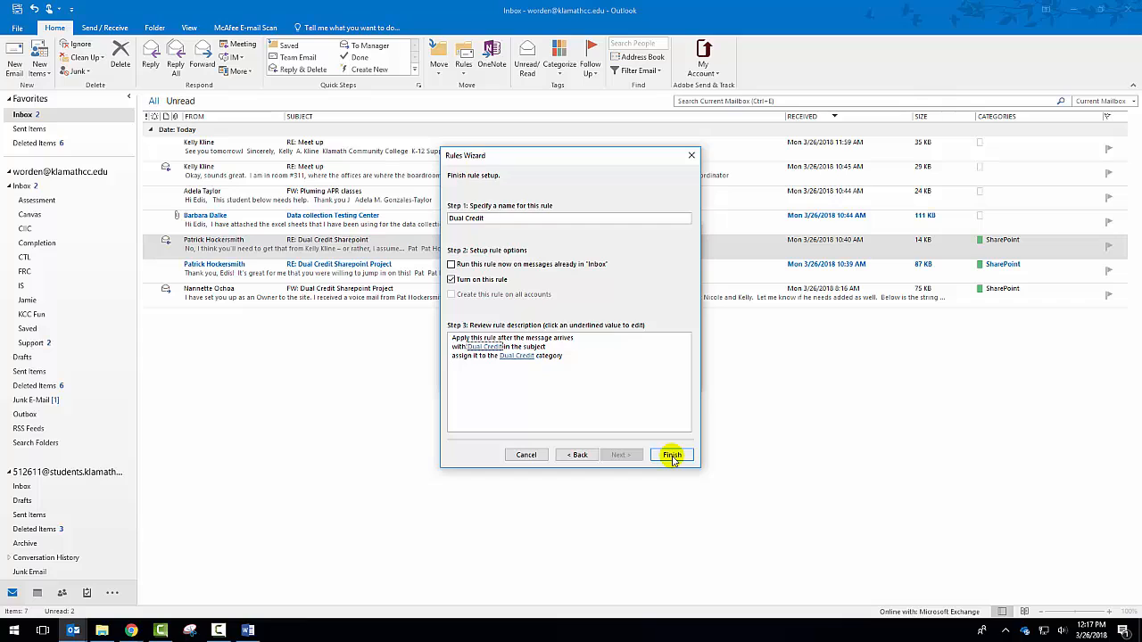
{"action": "left_click", "coordinate": [490, 268]}
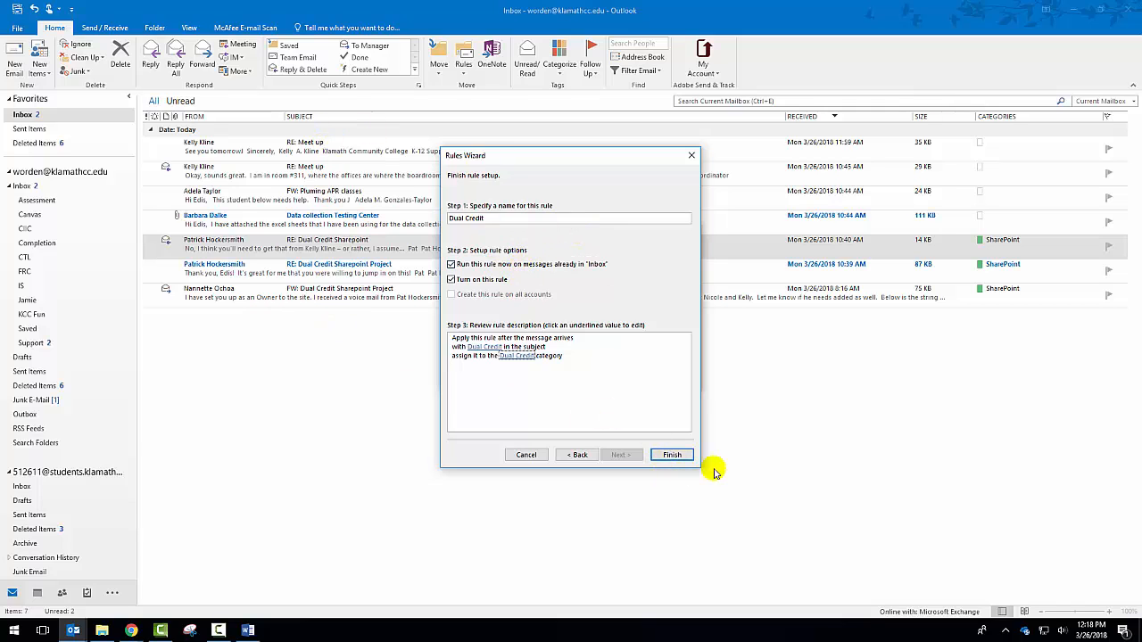
{"action": "left_click", "coordinate": [674, 456]}
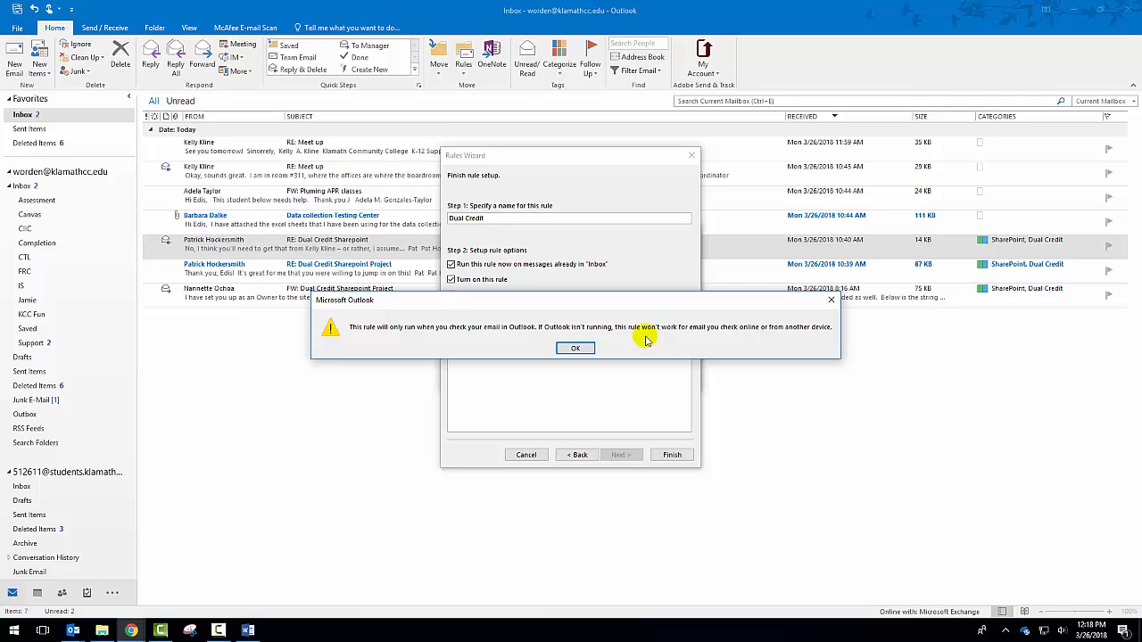
{"action": "left_click", "coordinate": [571, 349]}
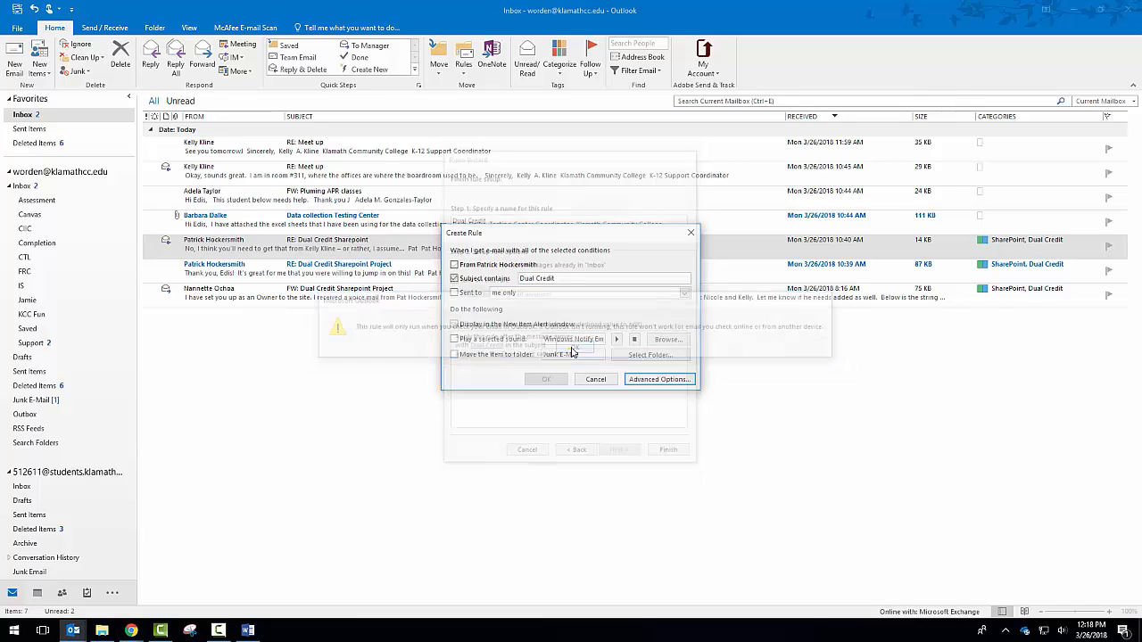
{"action": "left_click", "coordinate": [784, 376]}
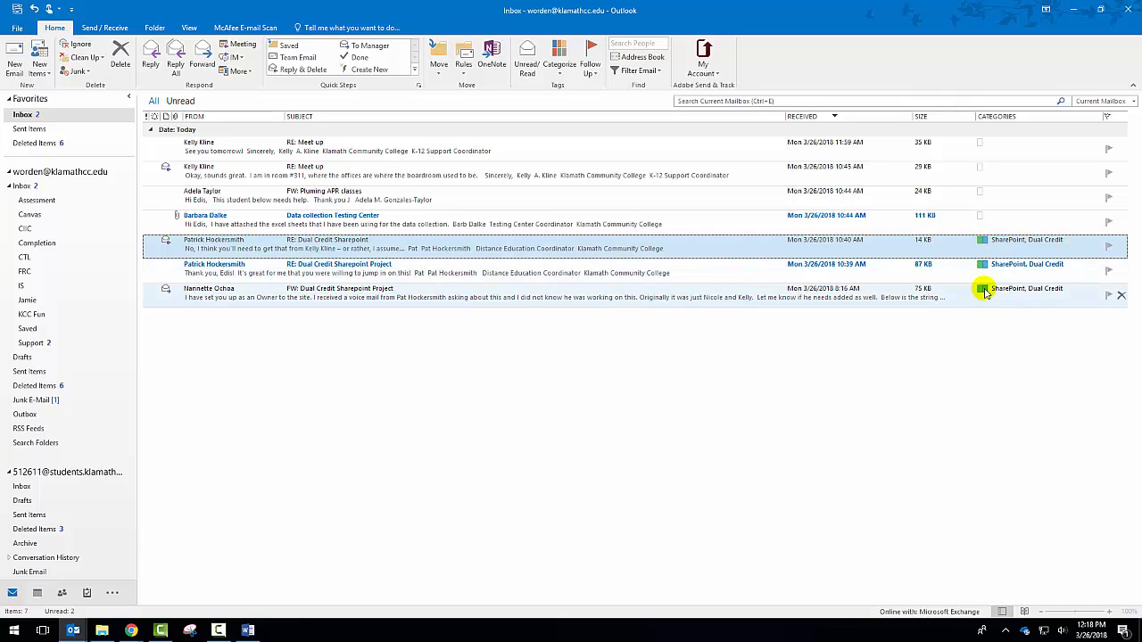
Arrange the inbox messages by category in descending order, so uncategorized messages come last.
{"action": "left_click", "coordinate": [990, 118]}
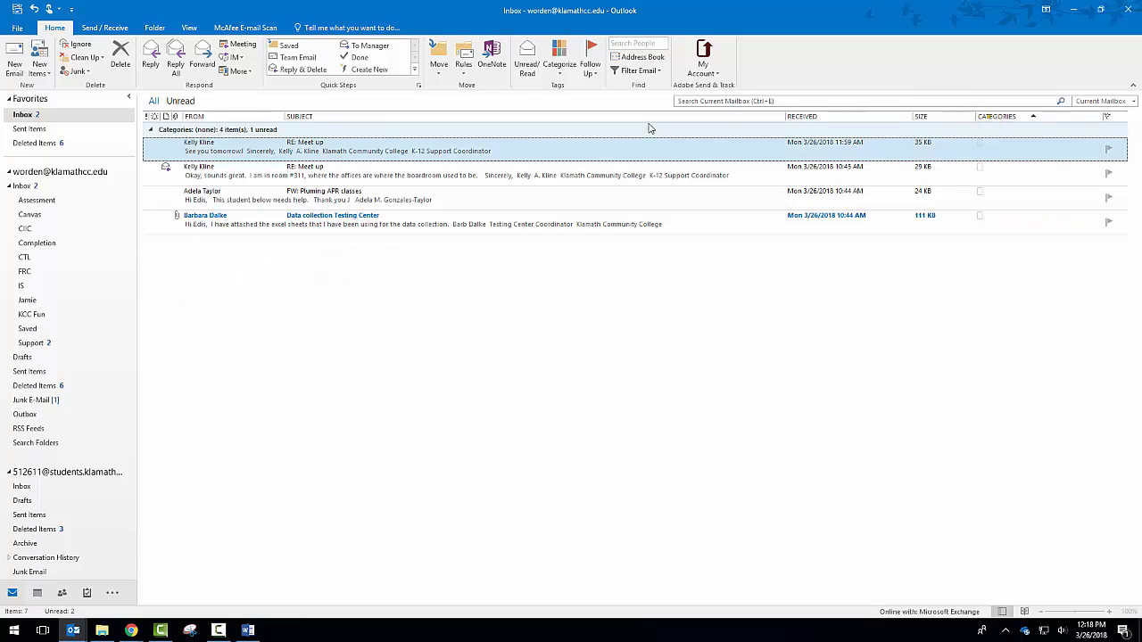
{"action": "left_click", "coordinate": [150, 131]}
{"action": "left_click", "coordinate": [150, 130]}
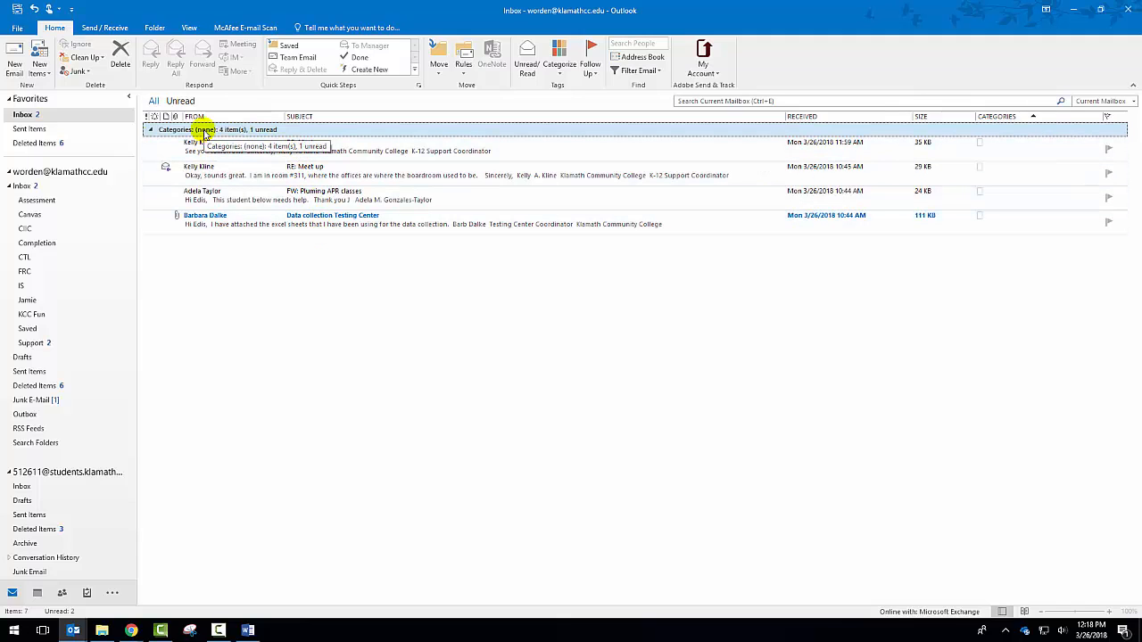
{"action": "left_click", "coordinate": [1023, 117]}
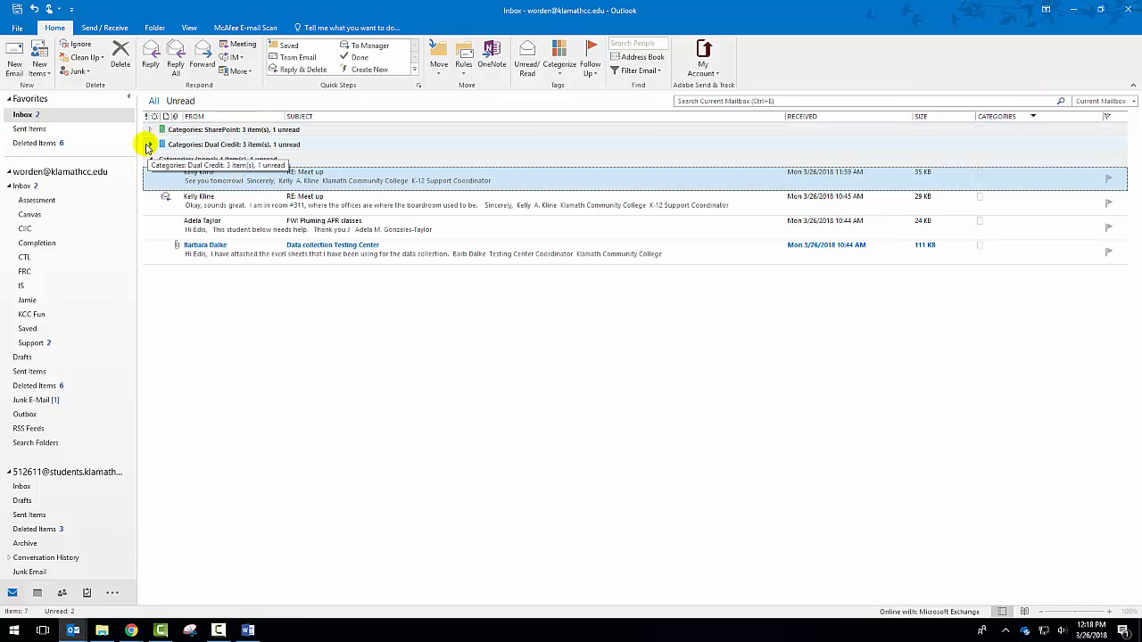
Review the messages in the SharePoint category group, collapse it, and expand the Dual Credit group.
{"action": "left_click", "coordinate": [149, 131]}
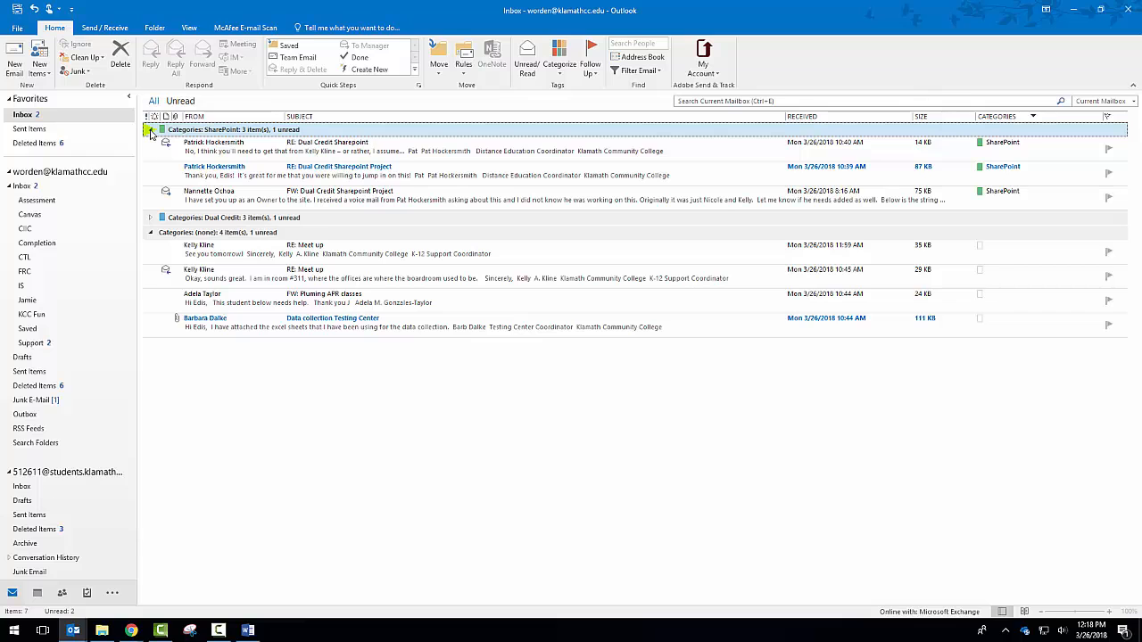
{"action": "left_click", "coordinate": [149, 130]}
{"action": "left_click", "coordinate": [149, 145]}
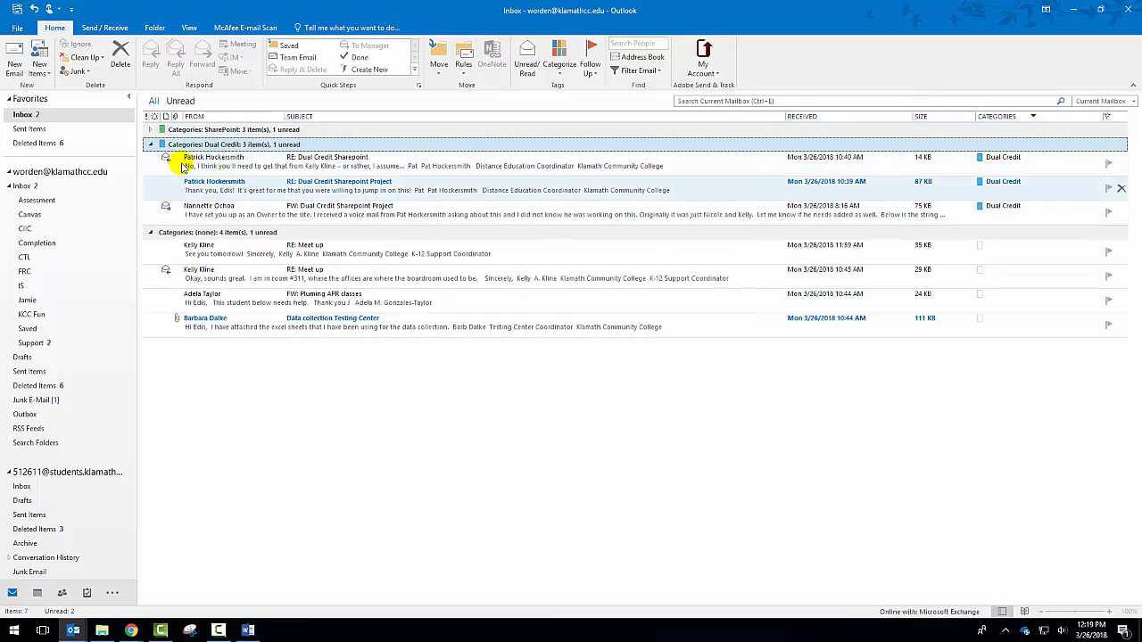
Collapse the Dual Credit category group and arrange the inbox messages by received date, newest first.
{"action": "left_click", "coordinate": [150, 144]}
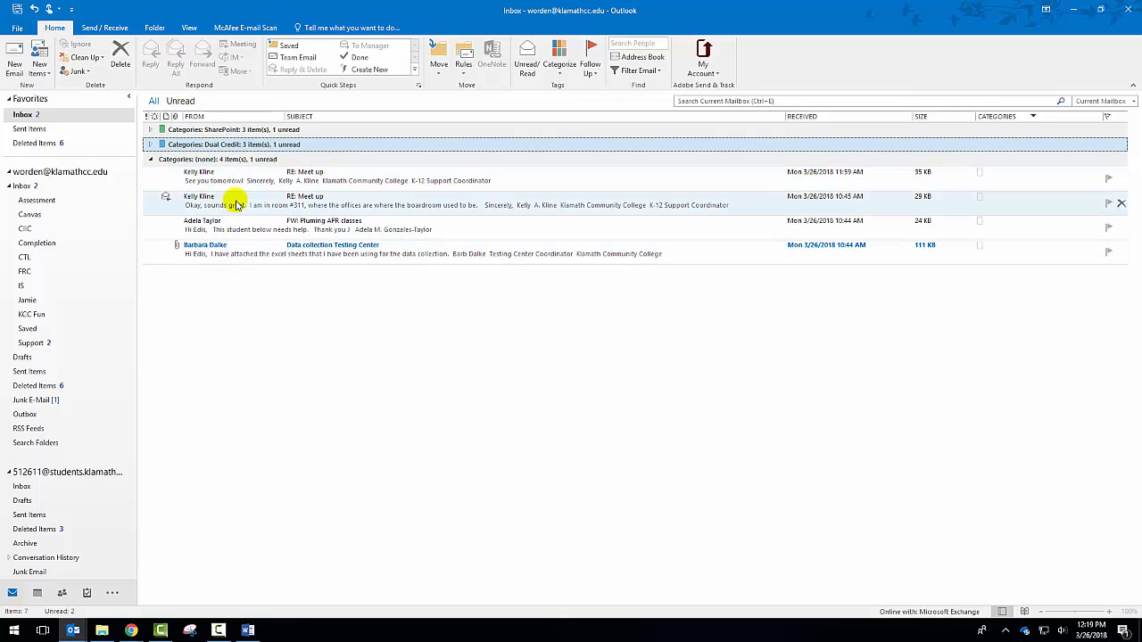
{"action": "left_click", "coordinate": [865, 121]}
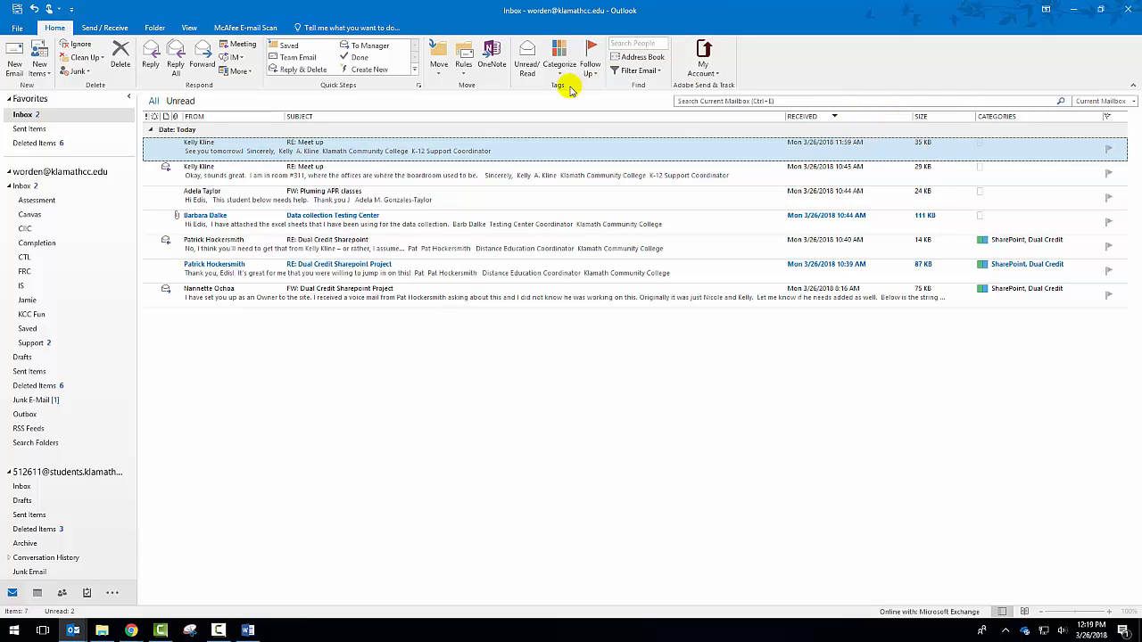
Open the existing Dual Credit rule's settings for editing in the rules manager.
{"action": "left_click", "coordinate": [463, 74]}
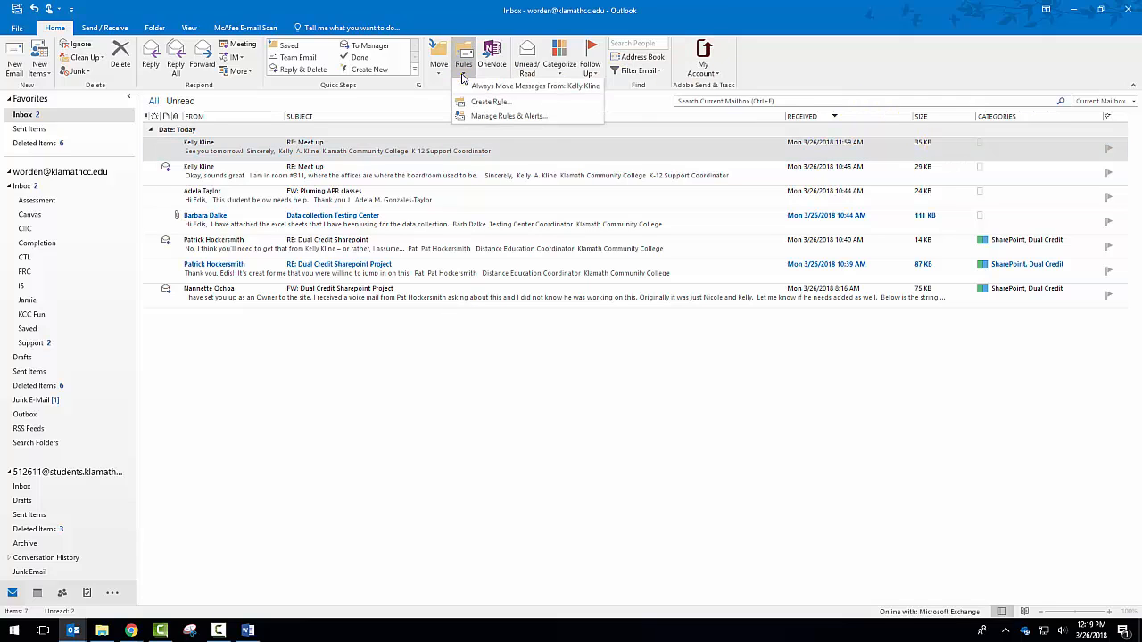
{"action": "left_click", "coordinate": [482, 118]}
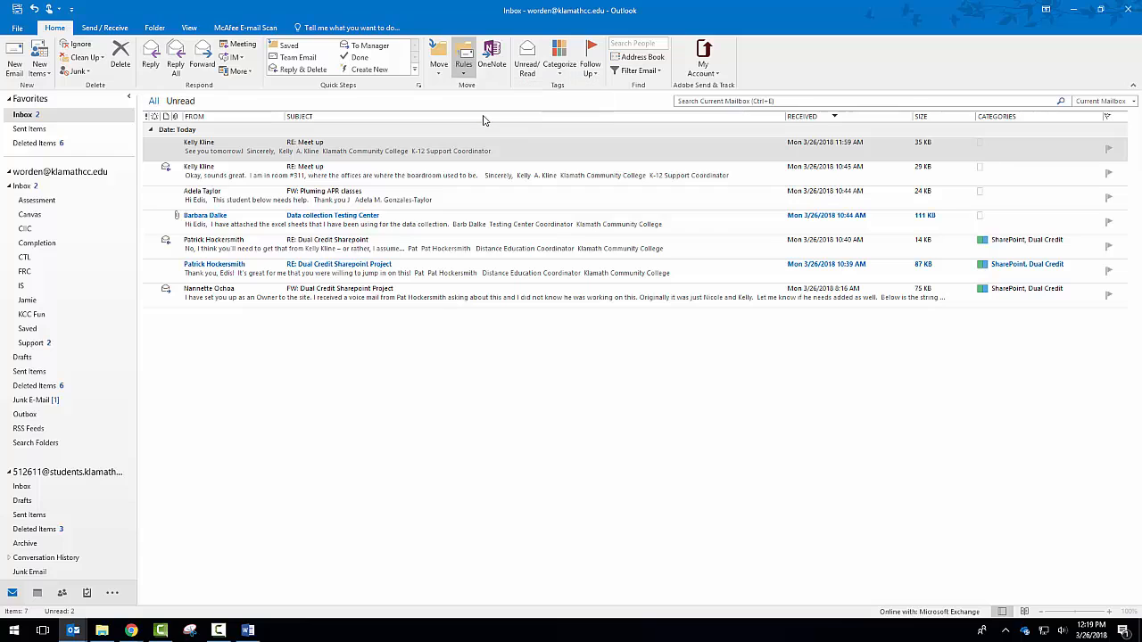
{"action": "left_click", "coordinate": [447, 256]}
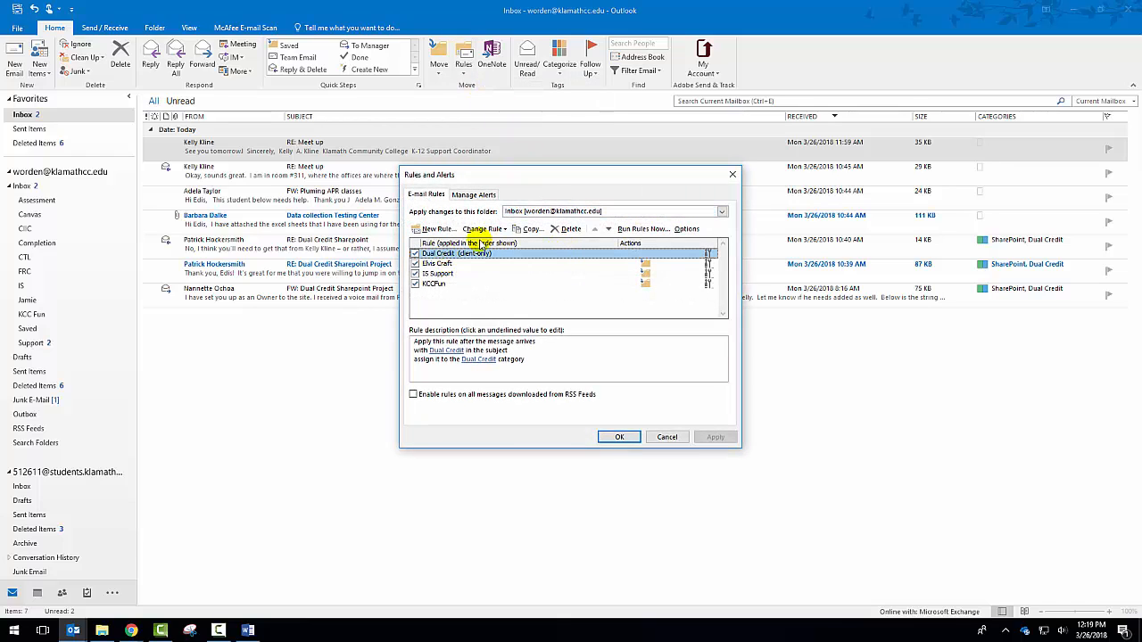
{"action": "left_click", "coordinate": [482, 230]}
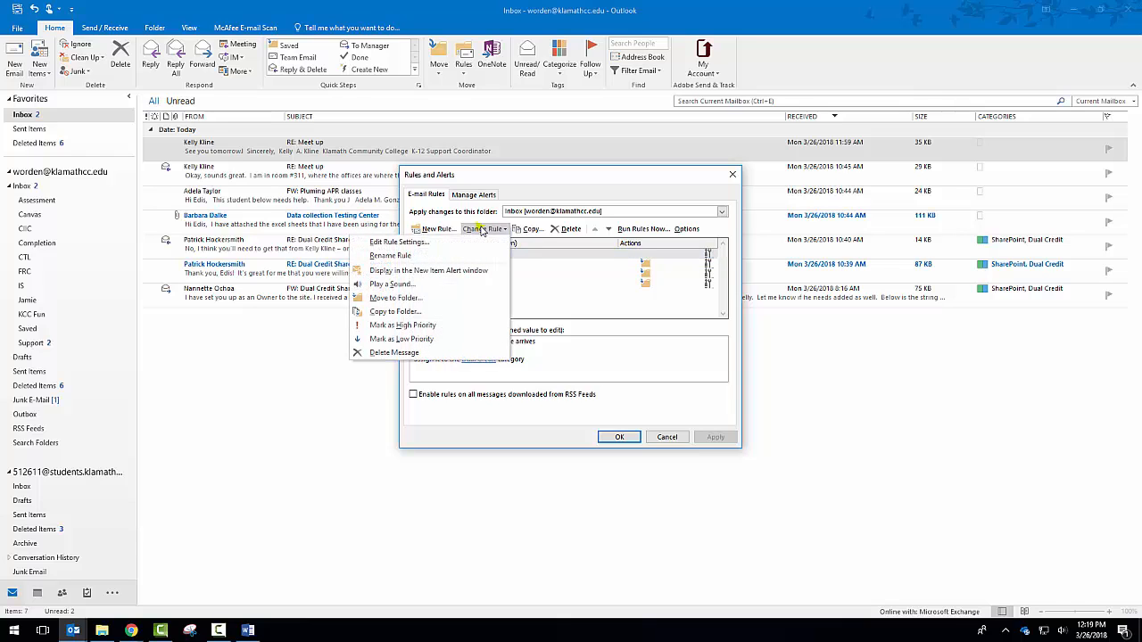
{"action": "left_click", "coordinate": [445, 242]}
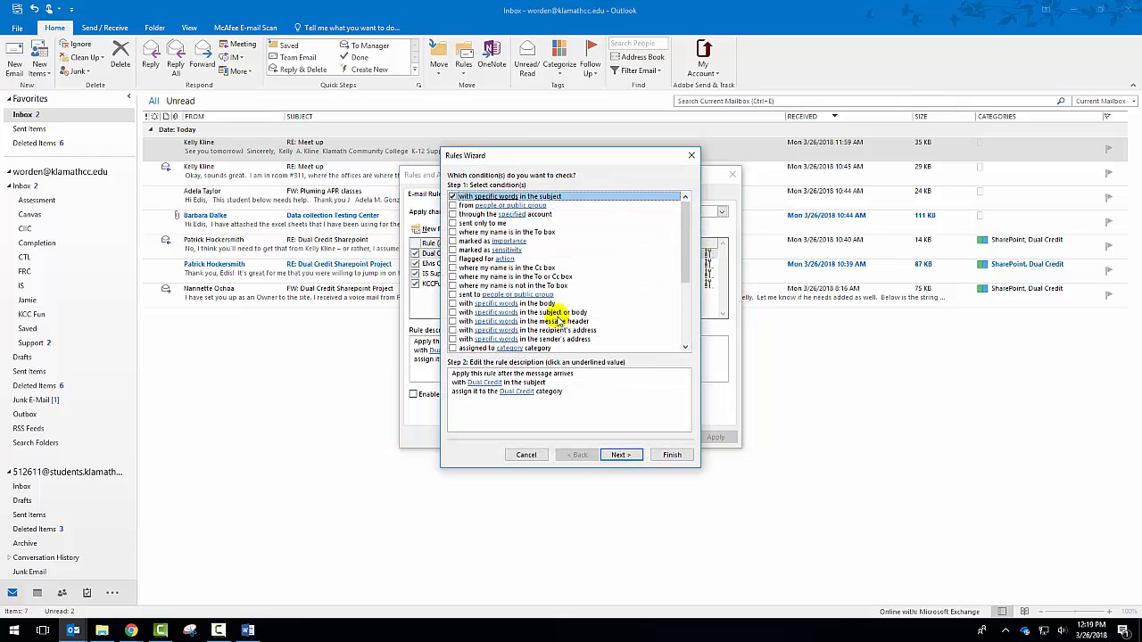
Turn off the Dual Credit rule, keeping its conditions and adding no exceptions, and apply the change to the inbox rules.
{"action": "left_click", "coordinate": [620, 455]}
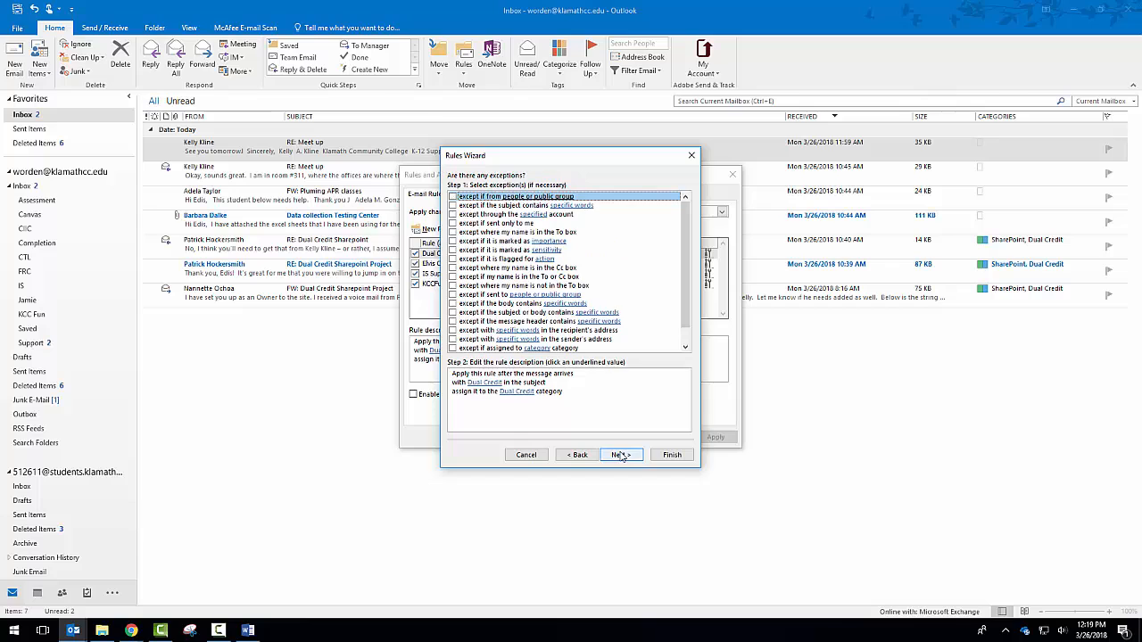
{"action": "left_click", "coordinate": [620, 455]}
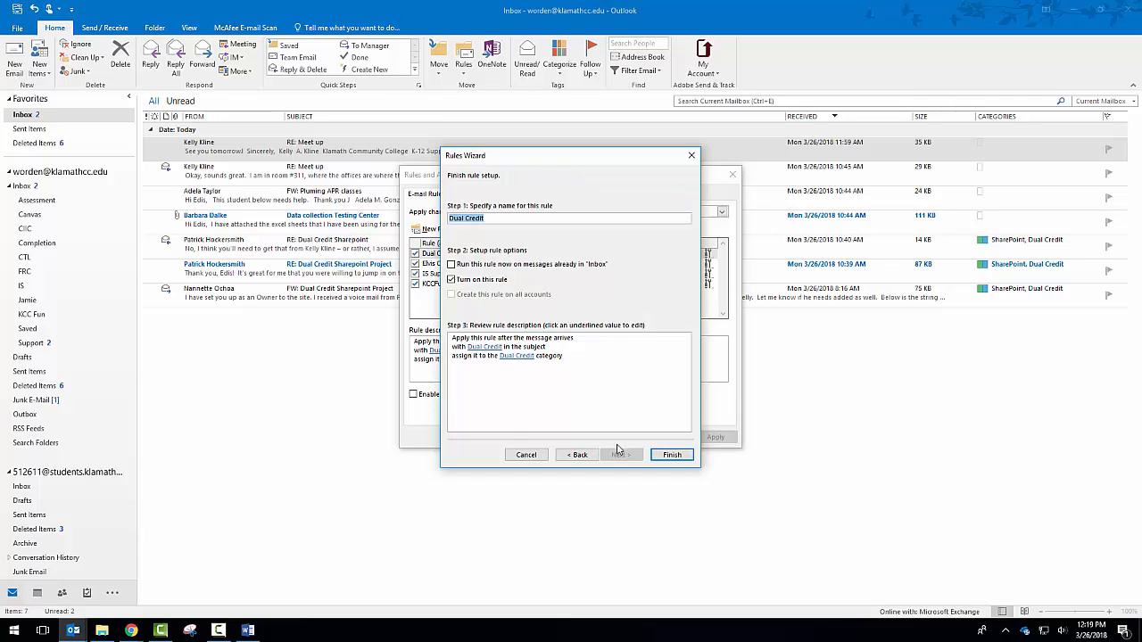
{"action": "left_click", "coordinate": [476, 279]}
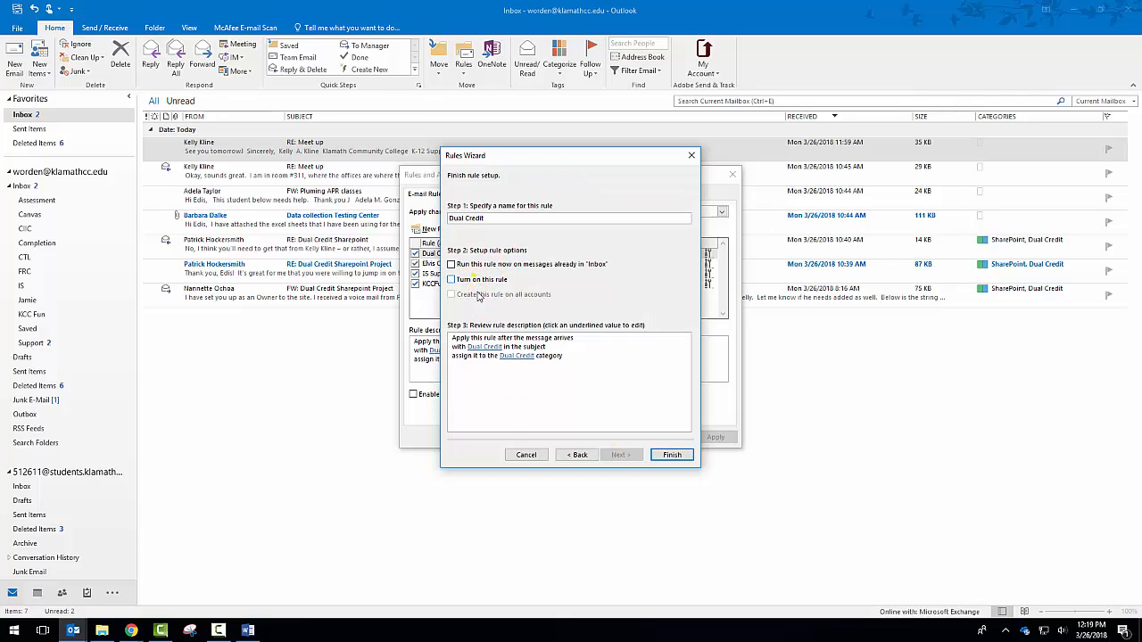
{"action": "left_click", "coordinate": [671, 455]}
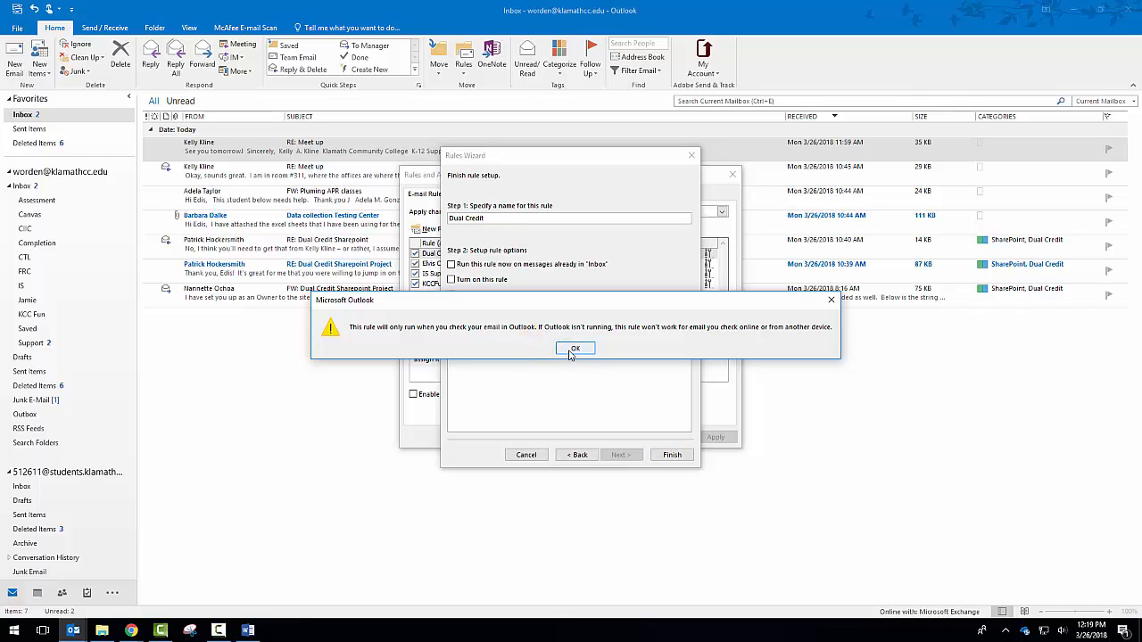
{"action": "left_click", "coordinate": [573, 348]}
{"action": "left_click", "coordinate": [700, 437]}
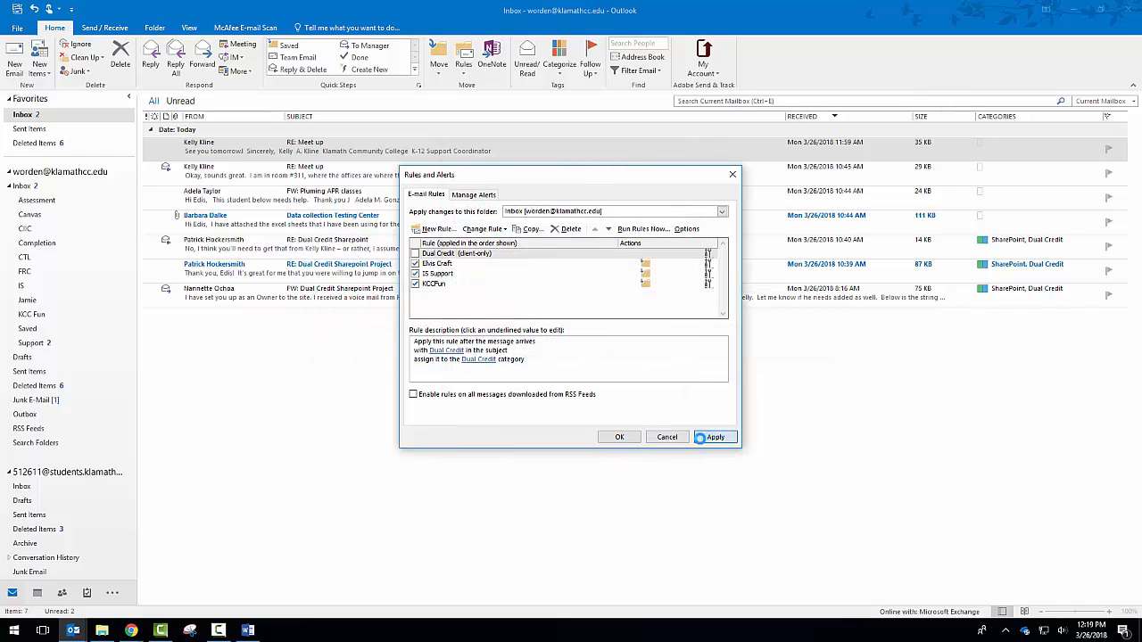
{"action": "left_click", "coordinate": [621, 437]}
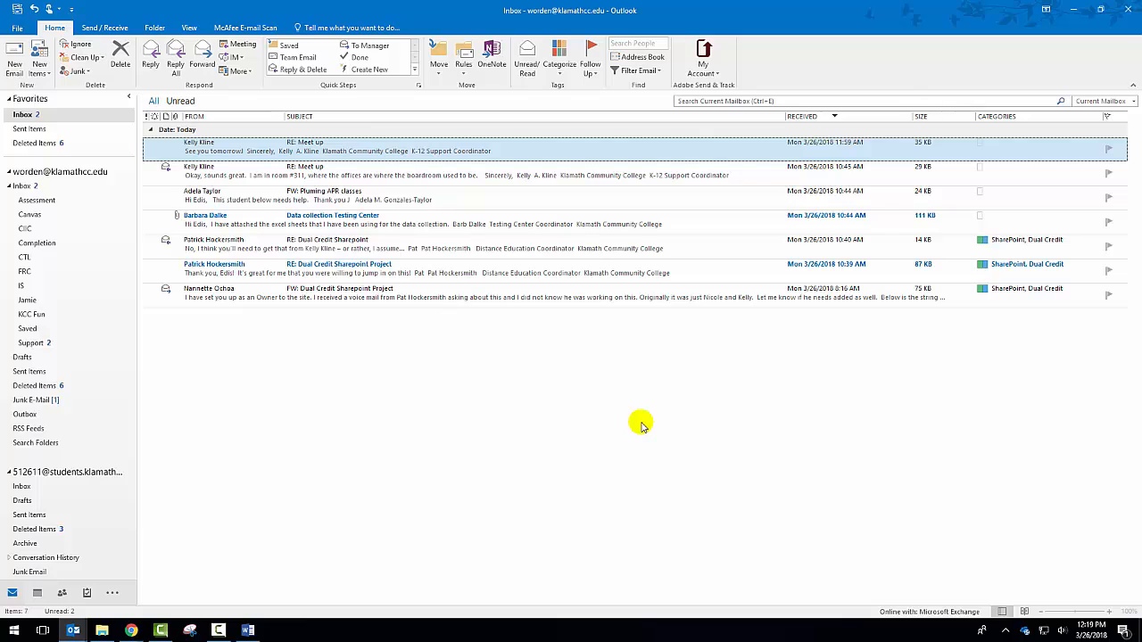